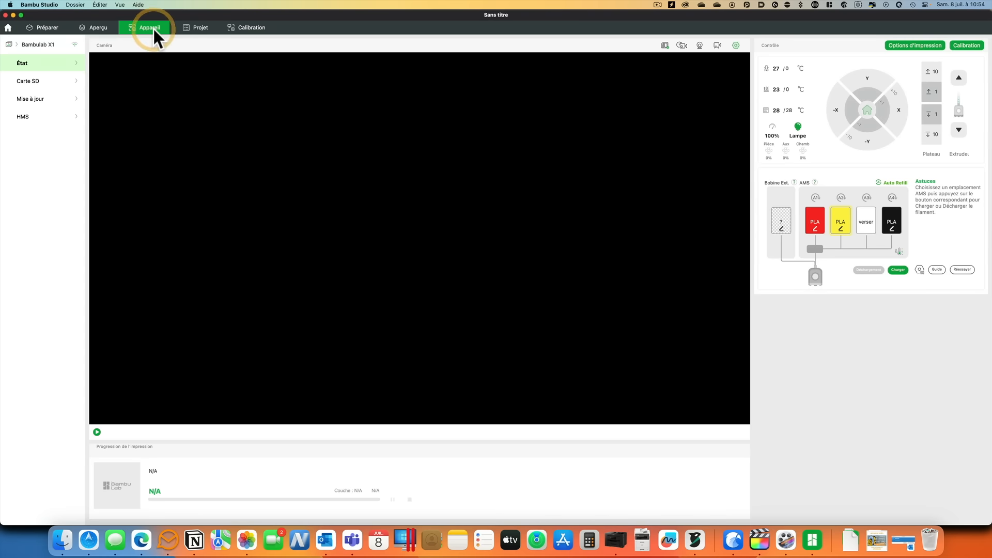
# Step: Browse the models stored on the printer's SD card and start a print job from Nine dragons.gcode.3mf
pyautogui.click(23, 81)
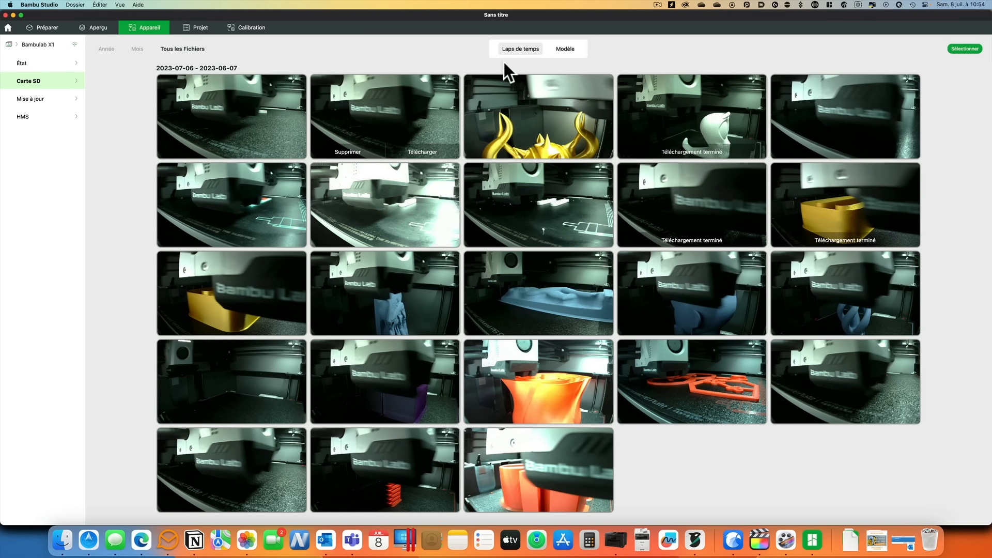
pyautogui.click(565, 48)
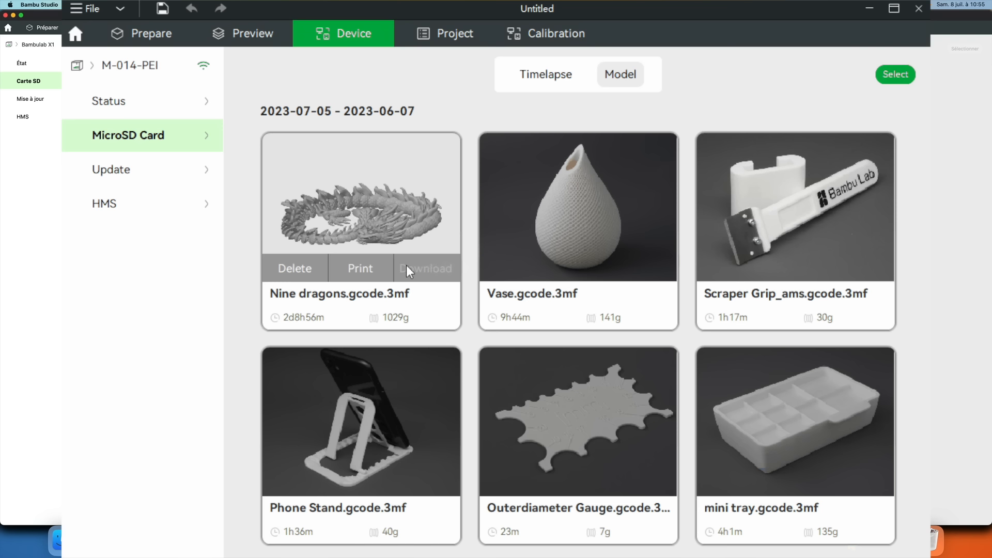
pyautogui.click(375, 268)
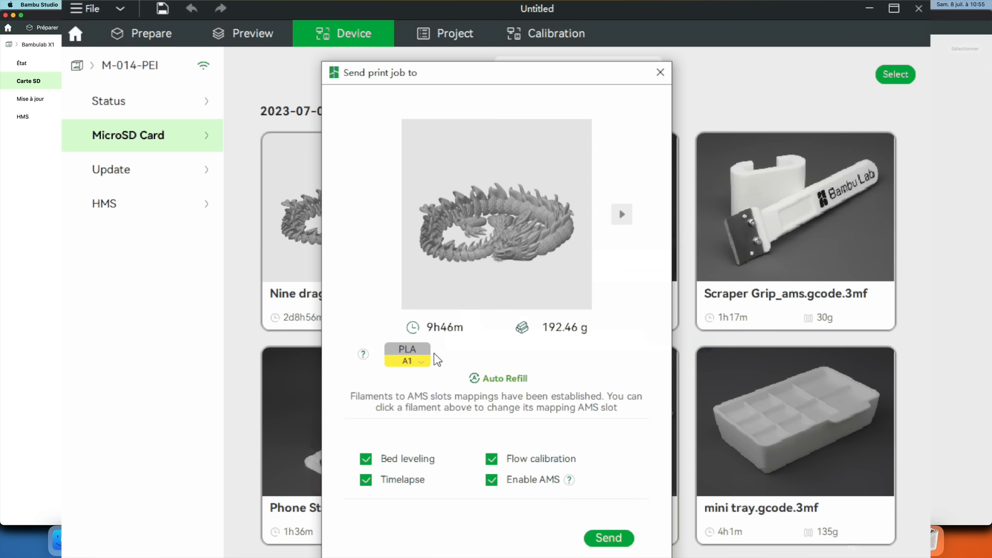
# Step: Choose the plate with the spread-winged dragon for the print job and send it to the printer
pyautogui.click(614, 226)
pyautogui.click(617, 224)
pyautogui.click(616, 222)
pyautogui.click(618, 221)
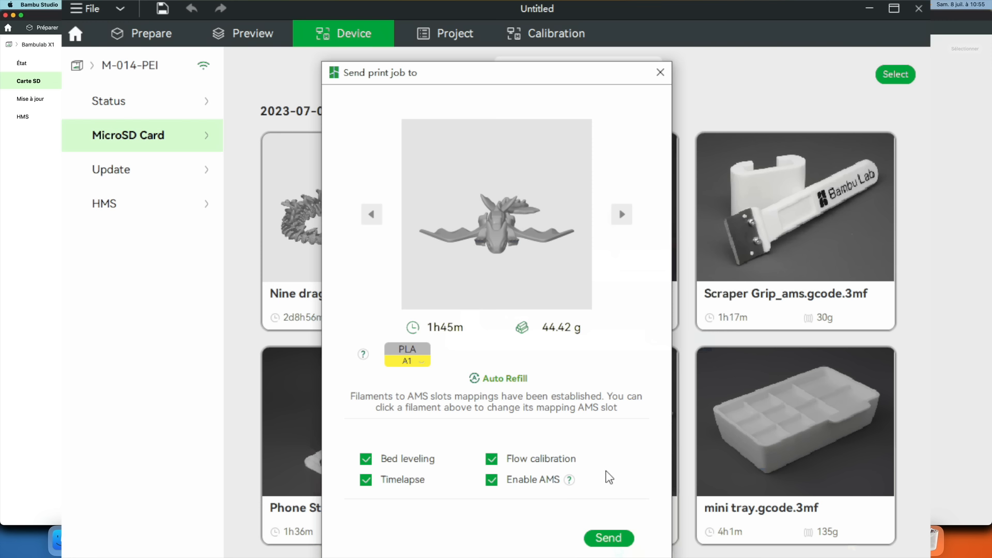
pyautogui.click(603, 532)
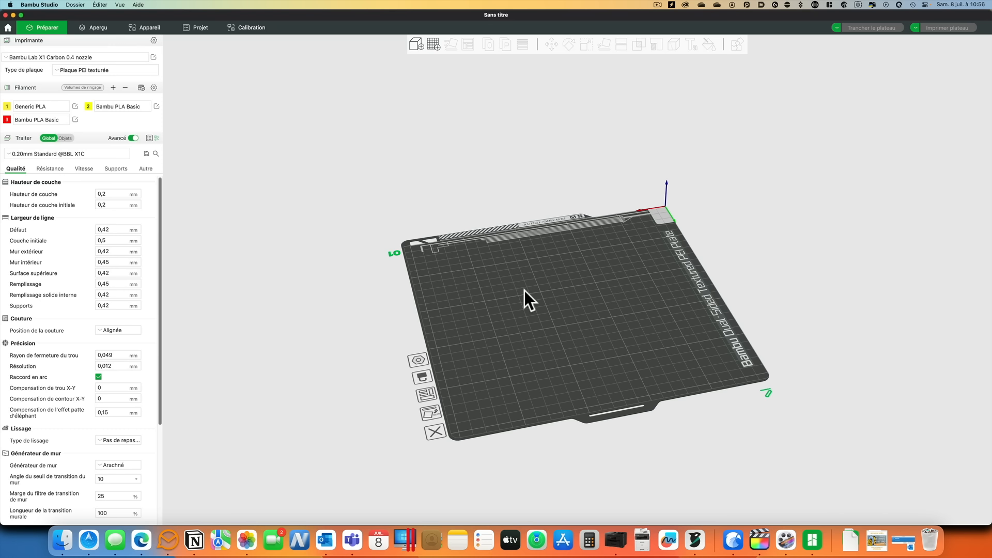
# Step: Import the BradPitt.stl bust onto the empty plate and deselect it
pyautogui.click(420, 46)
pyautogui.press('Return')
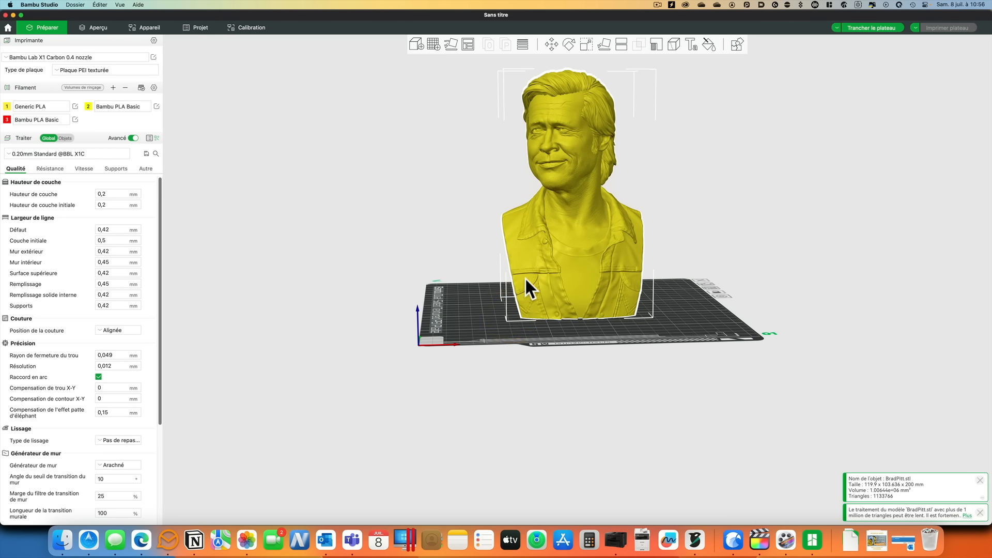
pyautogui.click(454, 283)
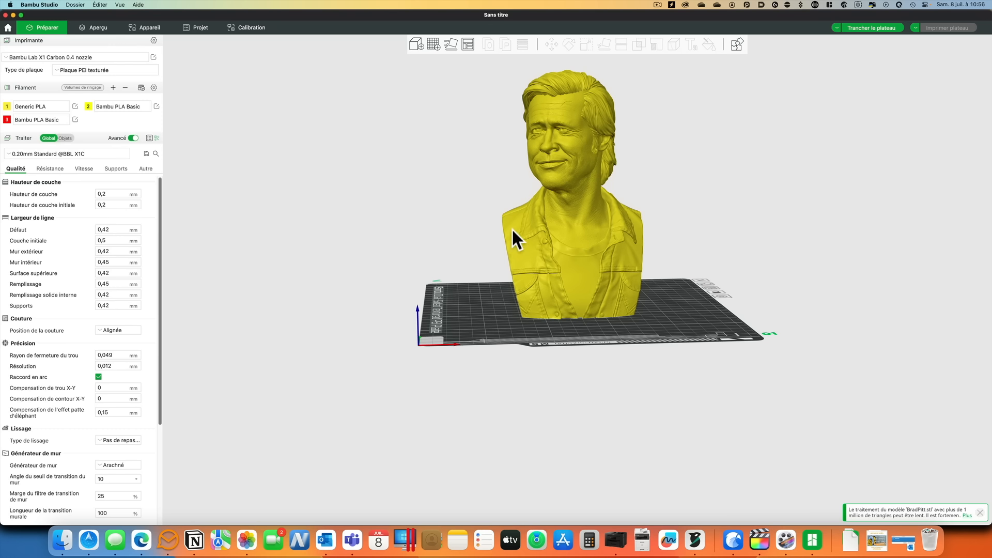
# Step: Add a cube primitive to the plate and move the bust aside so the cube is accessible
pyautogui.moveTo(532, 201); pyautogui.dragTo(498, 170)
pyautogui.rightClick(678, 294)
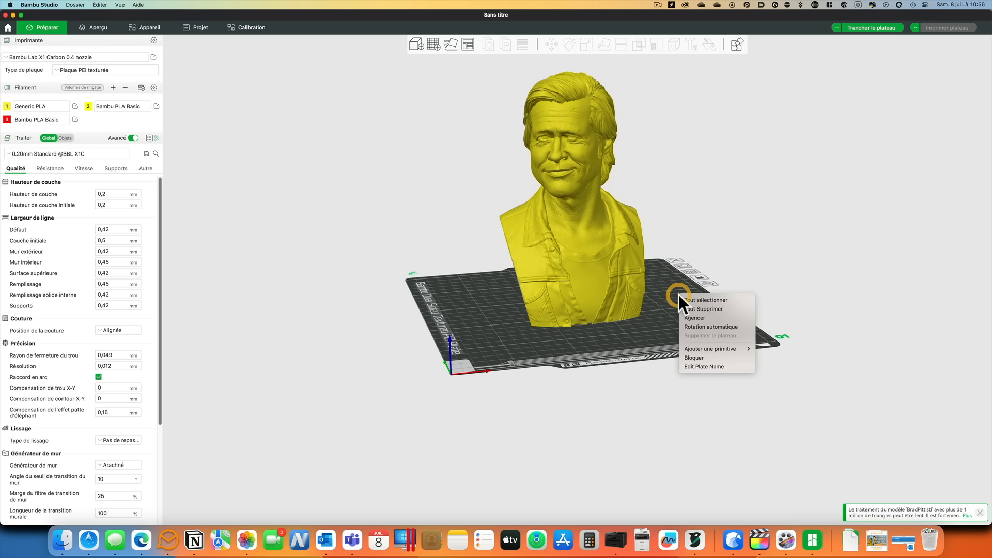
pyautogui.moveTo(711, 348)
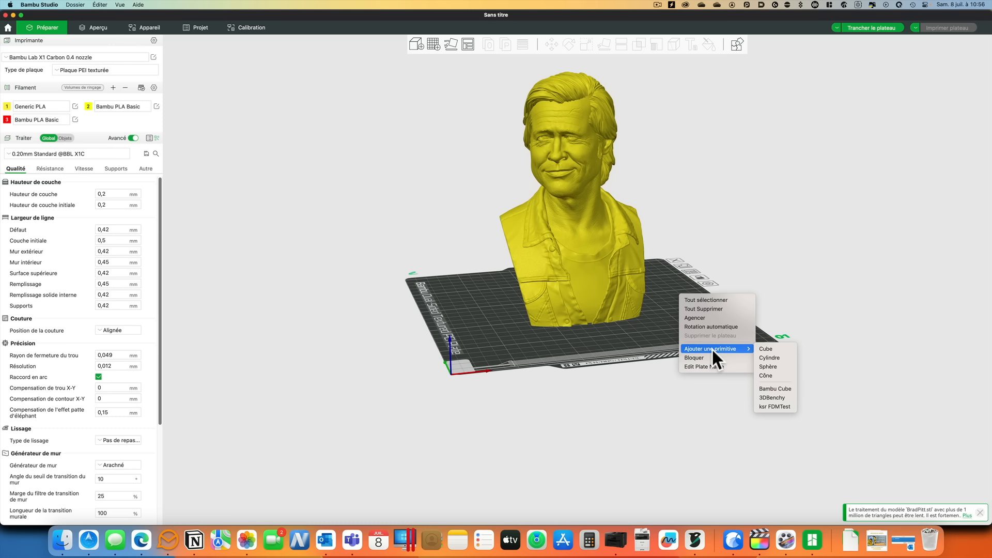
pyautogui.click(770, 348)
pyautogui.moveTo(587, 225); pyautogui.dragTo(490, 248)
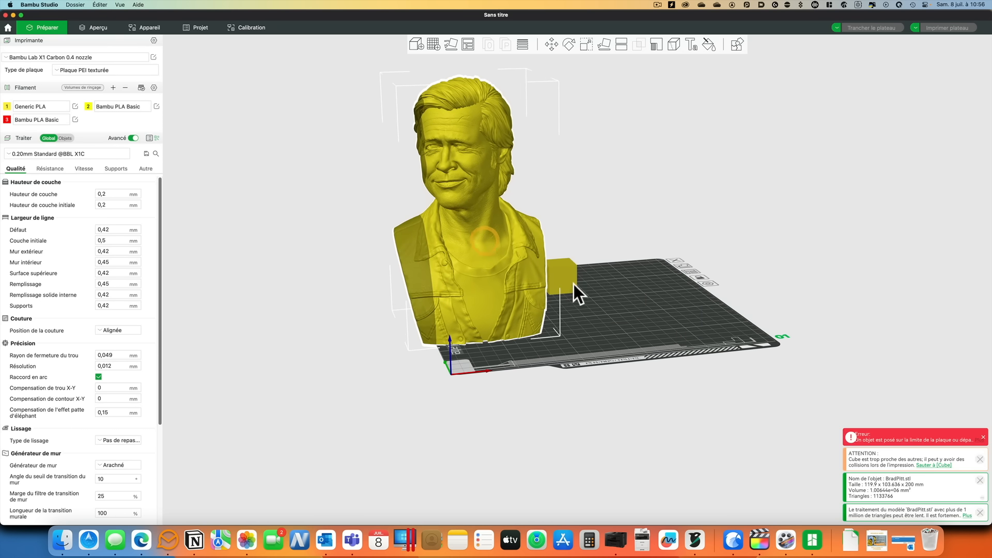
# Step: Scale the cube into a flat slab about 137 mm in X and 186 mm in Y
pyautogui.moveTo(600, 280); pyautogui.dragTo(700, 306)
pyautogui.click(588, 42)
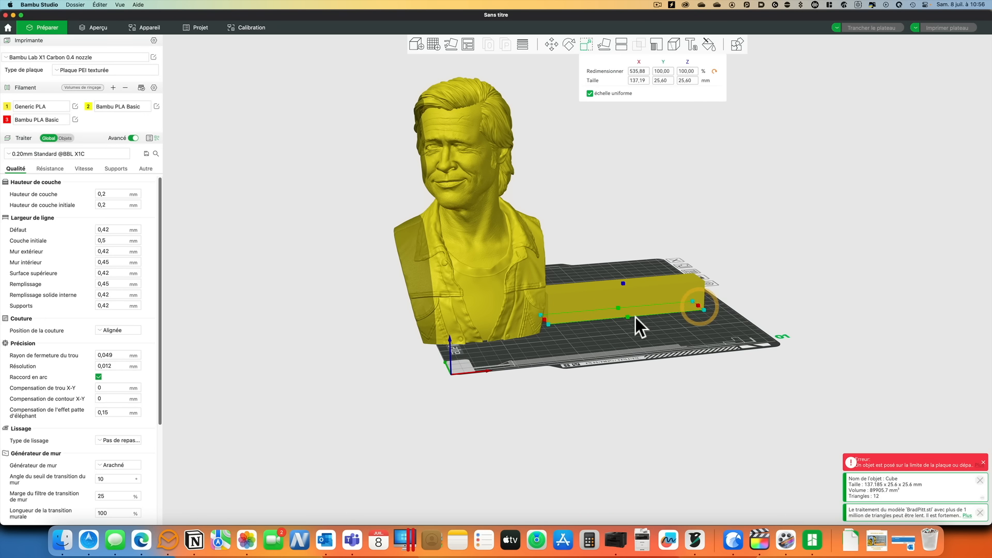
pyautogui.click(532, 320)
# Step: Move the bust over the slab and reduce the slab's Y size to about 126 mm
pyautogui.click(552, 44)
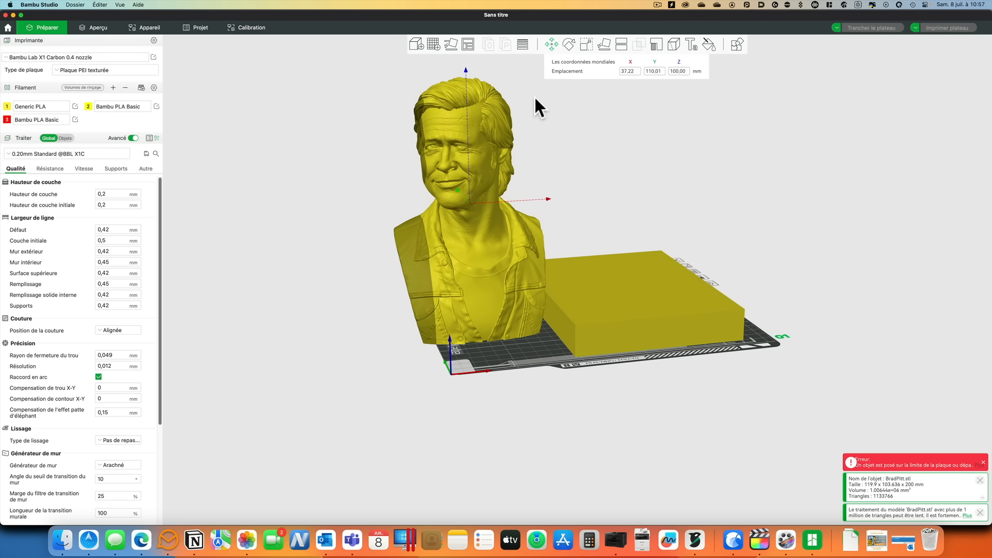
pyautogui.moveTo(548, 198); pyautogui.dragTo(644, 200)
pyautogui.click(583, 237)
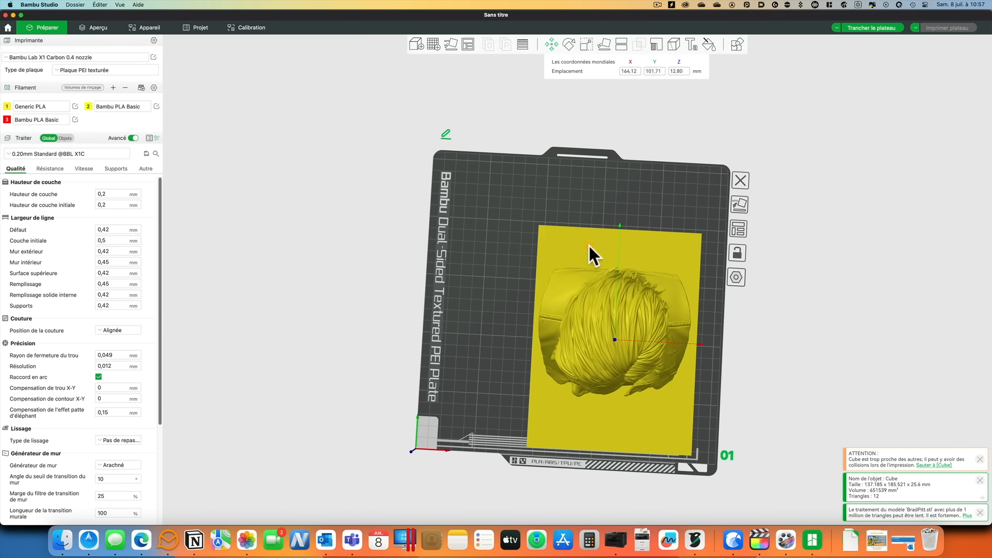
pyautogui.click(586, 44)
pyautogui.moveTo(610, 433); pyautogui.dragTo(610, 412)
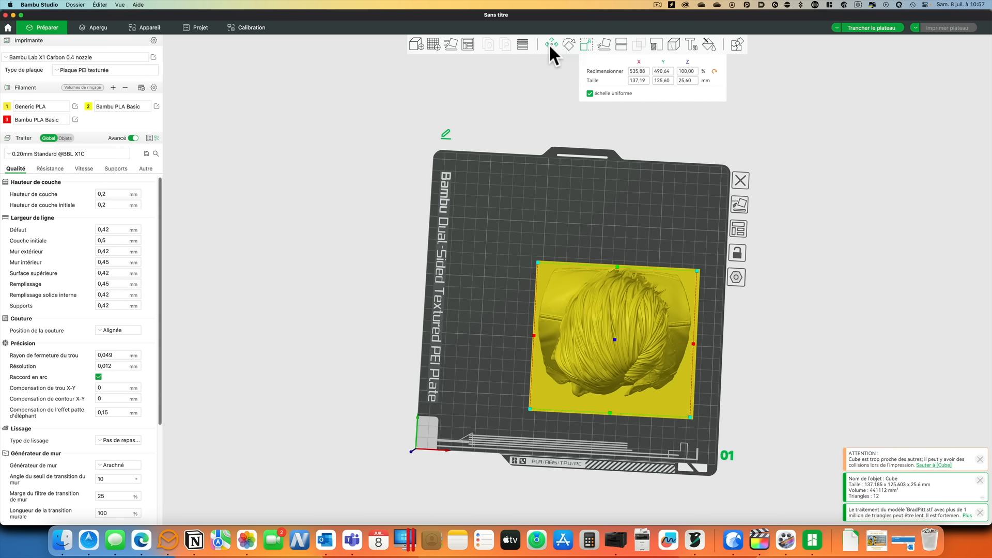
# Step: Select both the bust and the slab and assemble them into one object
pyautogui.click(551, 43)
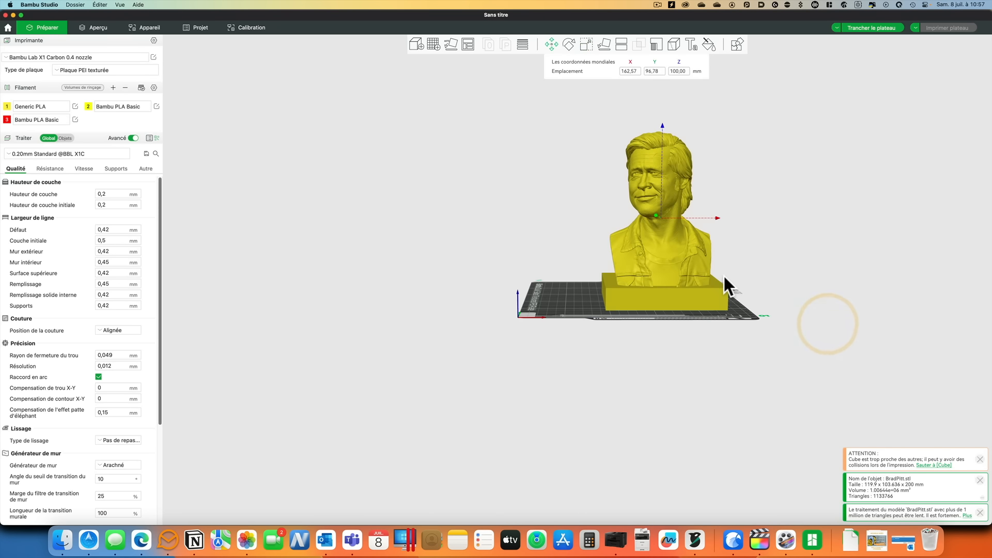
pyautogui.scroll(1, 723, 275)
pyautogui.moveTo(786, 258); pyautogui.dragTo(789, 261)
pyautogui.click(633, 372)
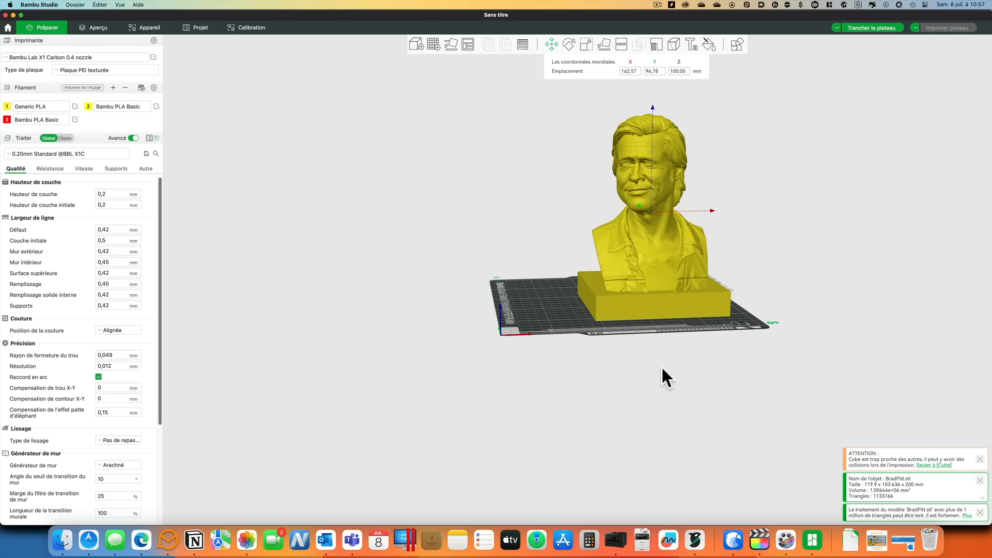
pyautogui.press('super+a')
pyautogui.rightClick(668, 220)
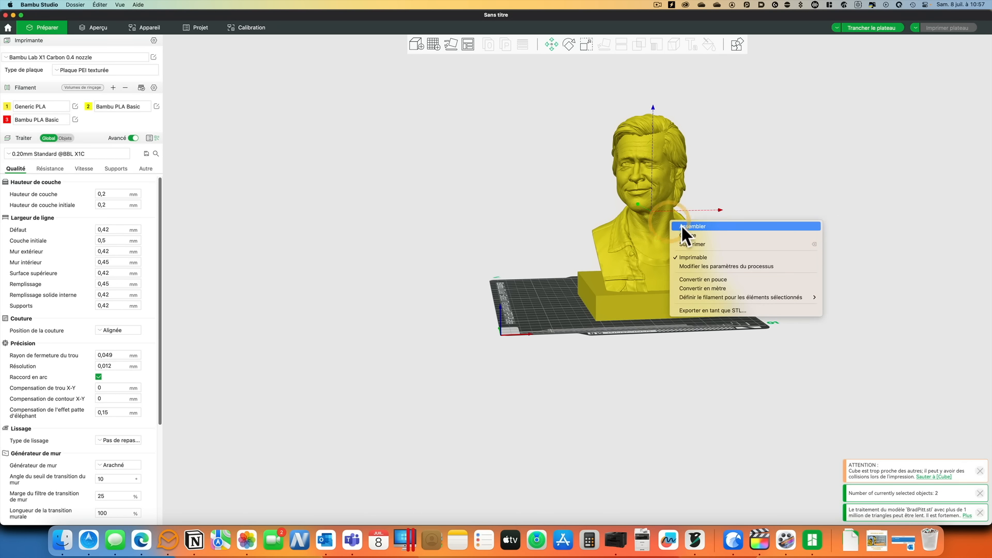
pyautogui.click(684, 227)
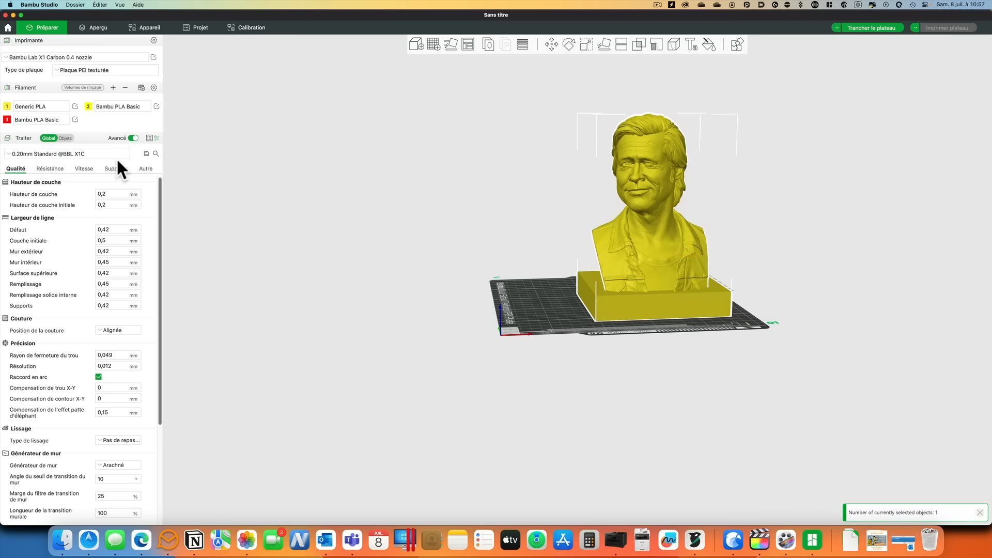
# Step: Raise the BradPitt.stl part within the assembly to a Z position of about 21.65 mm so it stands on the slab
pyautogui.click(62, 138)
pyautogui.click(36, 189)
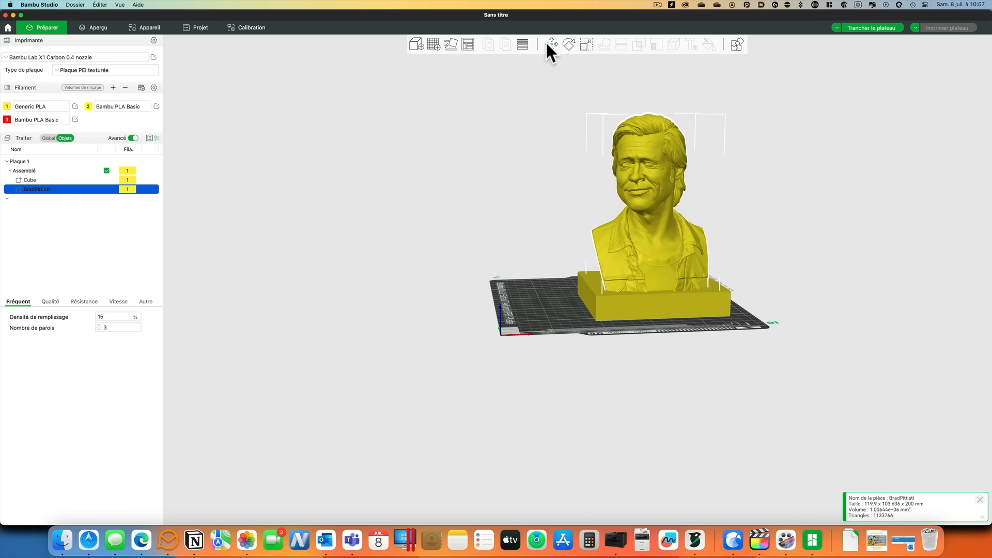
pyautogui.click(550, 41)
pyautogui.moveTo(652, 104); pyautogui.dragTo(651, 87)
pyautogui.moveTo(759, 144); pyautogui.dragTo(803, 181)
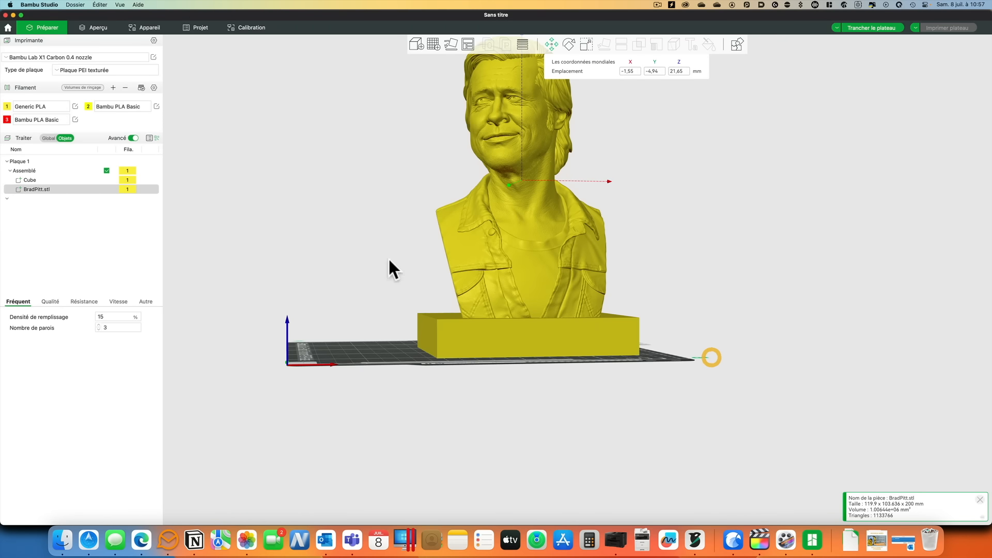
pyautogui.moveTo(675, 239)
pyautogui.mouseDown()
pyautogui.moveTo(686, 239)
pyautogui.moveTo(676, 244)
pyautogui.mouseUp()
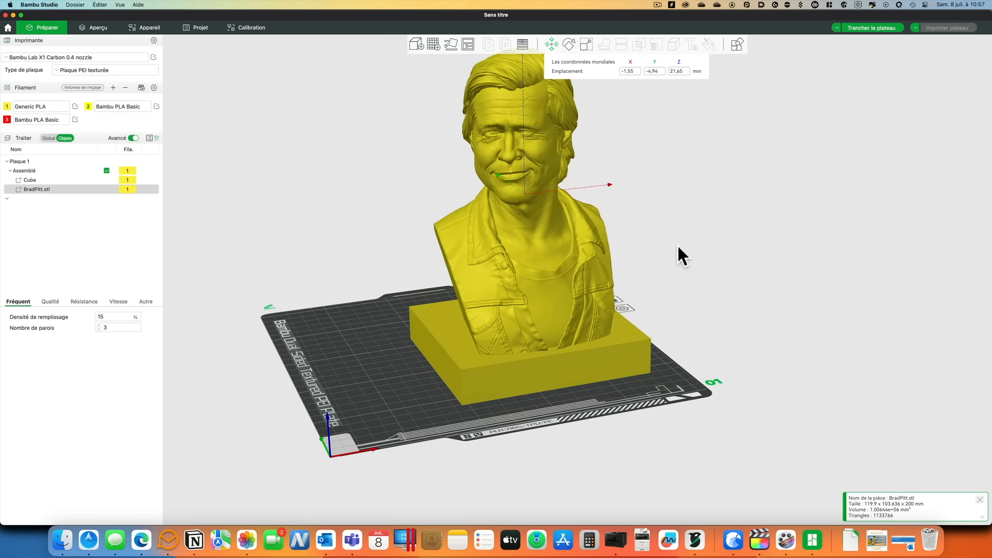
pyautogui.moveTo(523, 282); pyautogui.dragTo(525, 285)
# Step: Merge the assembly's BradPitt.stl and Cube parts with a Mesh boolean union
pyautogui.click(720, 330)
pyautogui.click(46, 171)
pyautogui.click(11, 170)
pyautogui.press('Escape')
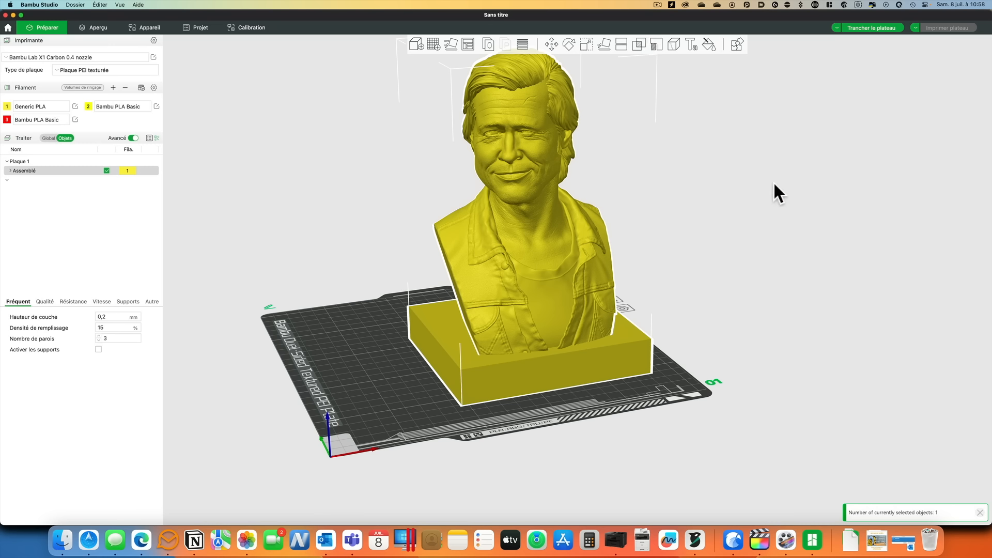
pyautogui.press('b')
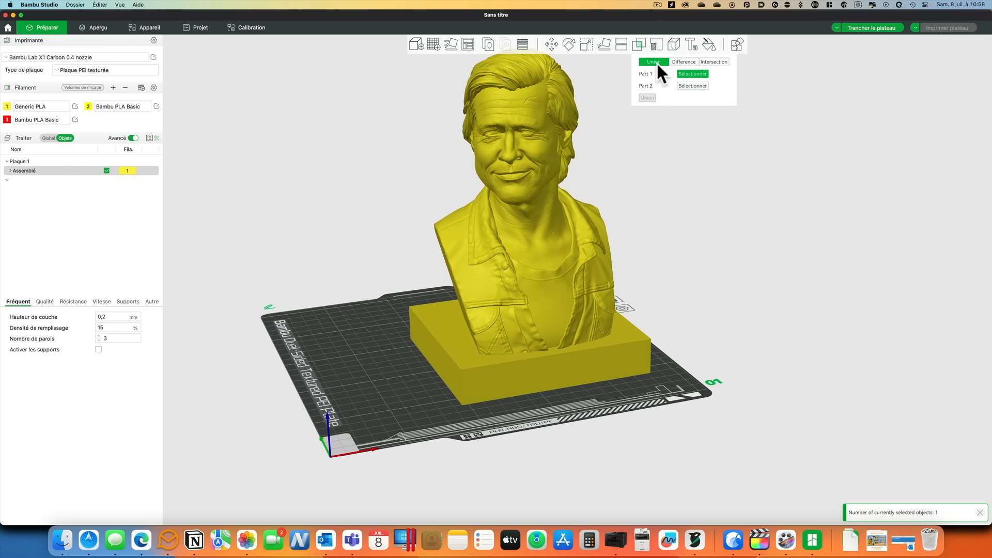
pyautogui.click(520, 101)
pyautogui.click(690, 85)
pyautogui.click(600, 363)
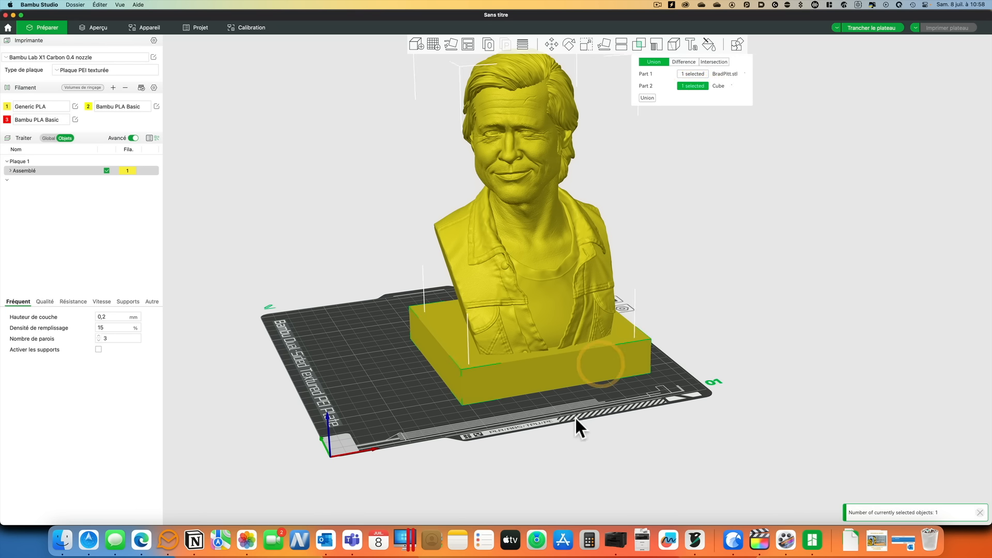
pyautogui.click(645, 97)
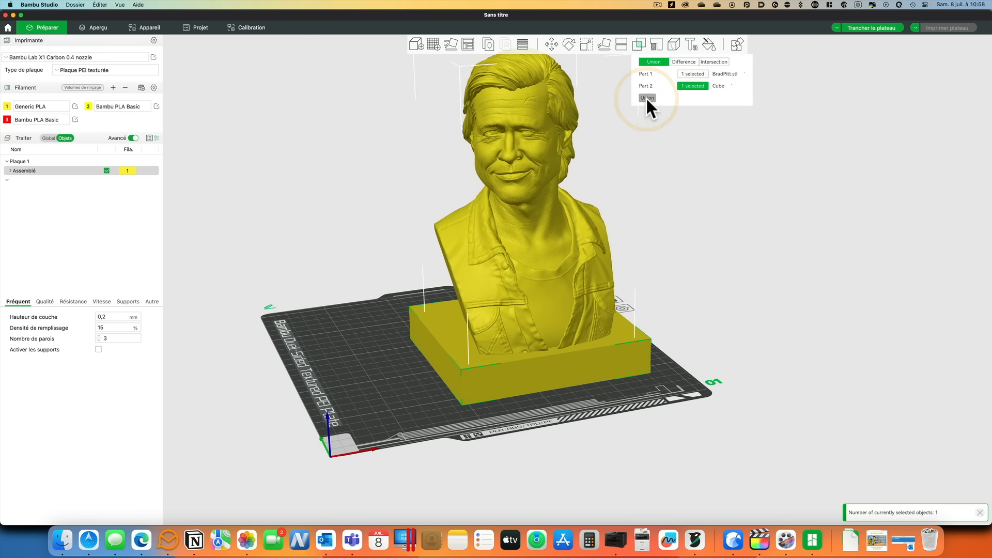
# Step: Shift the merged bust and base together across the plate
pyautogui.click(740, 245)
pyautogui.moveTo(556, 260); pyautogui.dragTo(482, 241)
pyautogui.click(642, 195)
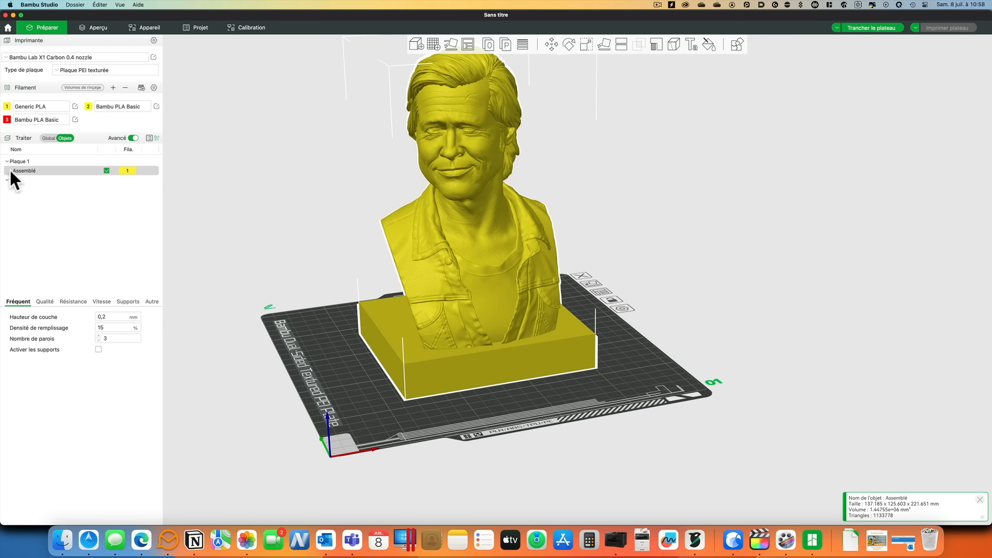
pyautogui.moveTo(260, 184); pyautogui.dragTo(460, 259)
pyautogui.rightClick(461, 259)
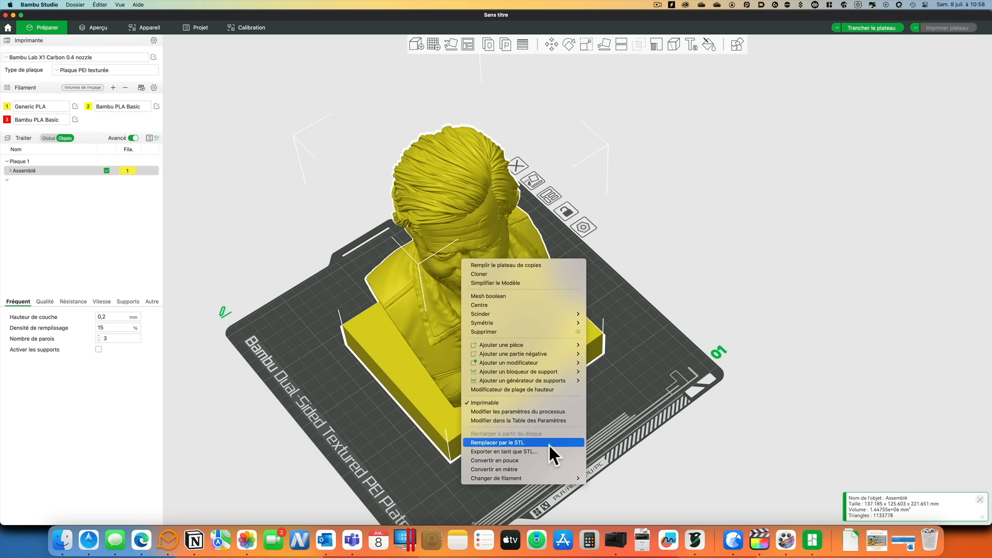
# Step: Place the text "Brad Pitt" on the front face of the base with the Text tool
pyautogui.moveTo(730, 402); pyautogui.dragTo(686, 398)
pyautogui.click(690, 46)
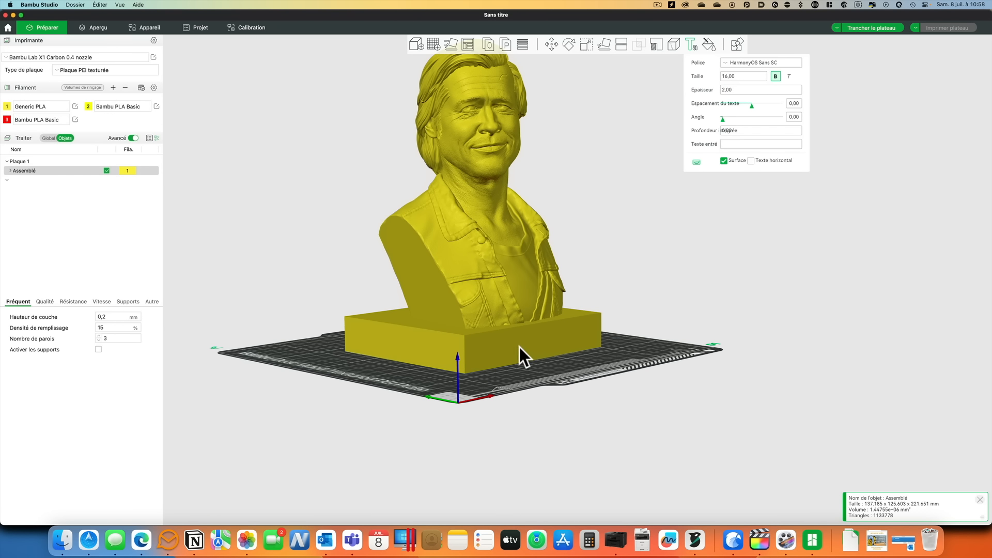
pyautogui.write('Brad Pitt')
pyautogui.click(528, 341)
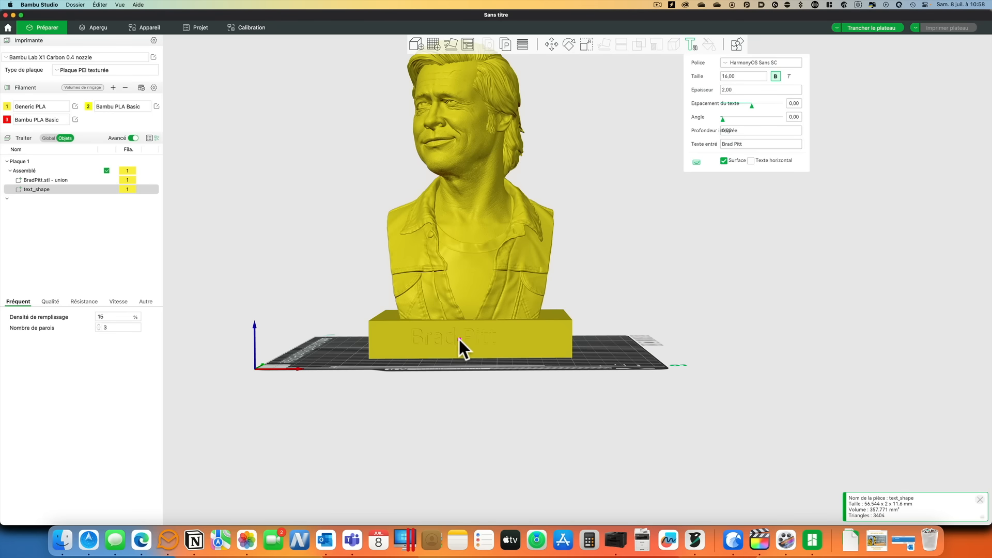
# Step: Merge the name text with the bust and base using a Mesh boolean union
pyautogui.moveTo(644, 280); pyautogui.dragTo(647, 279)
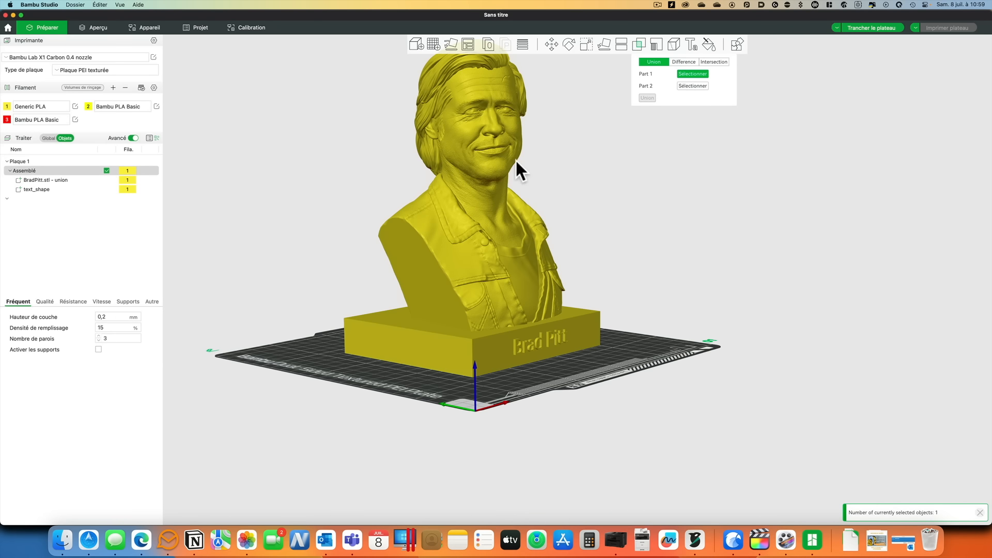
pyautogui.click(501, 160)
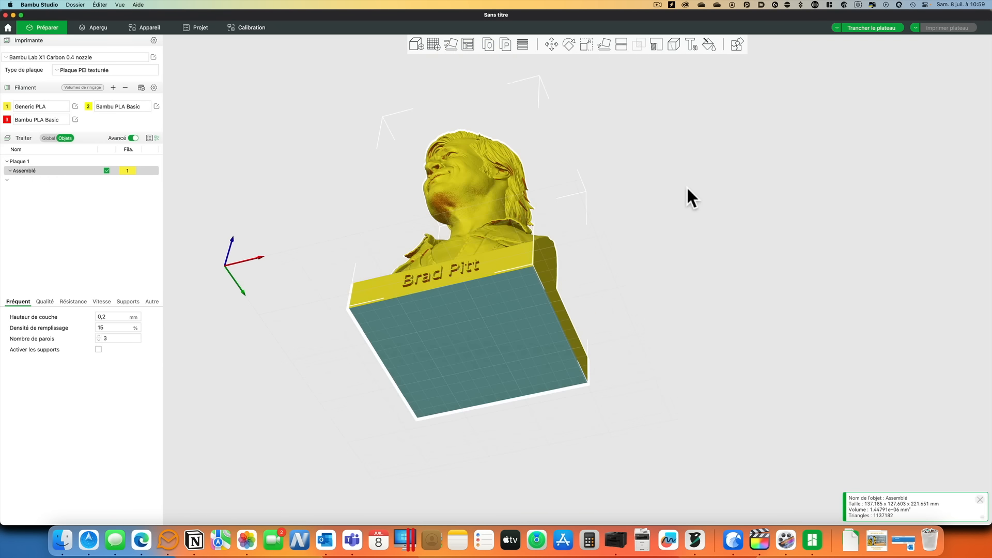
pyautogui.moveTo(708, 205); pyautogui.dragTo(702, 275)
pyautogui.press('3')
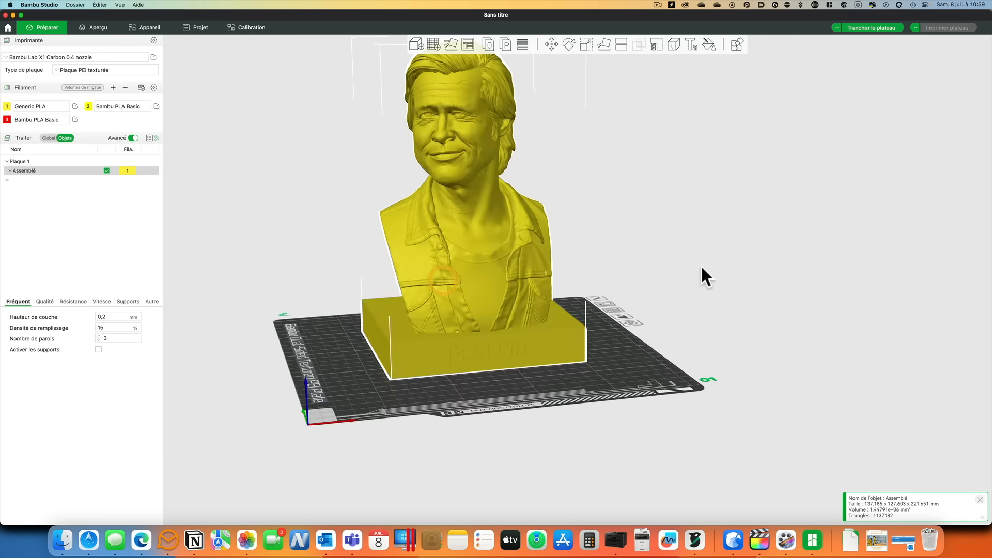
# Step: Remove the bust assembly from the plate and add a new cube primitive
pyautogui.click(439, 296)
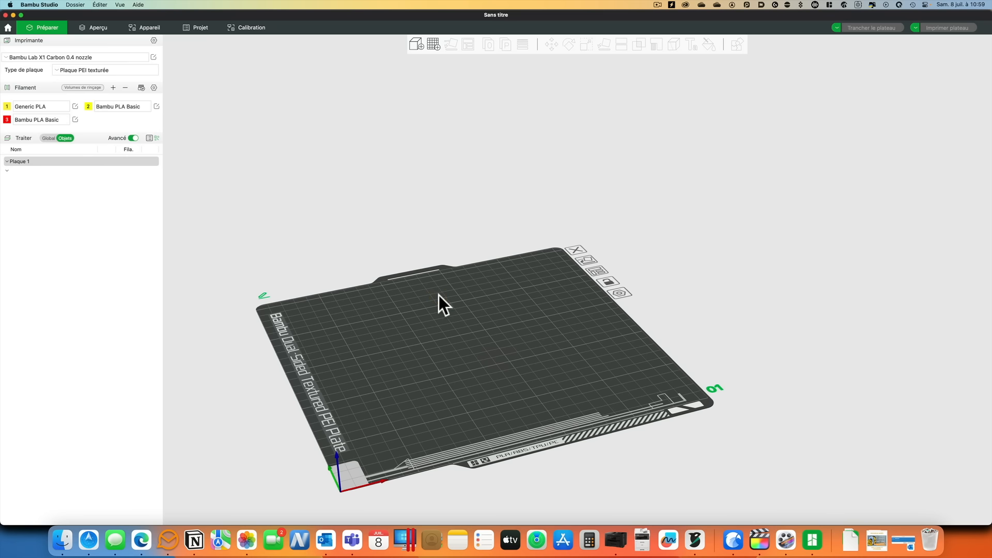
pyautogui.rightClick(470, 330)
pyautogui.moveTo(507, 383)
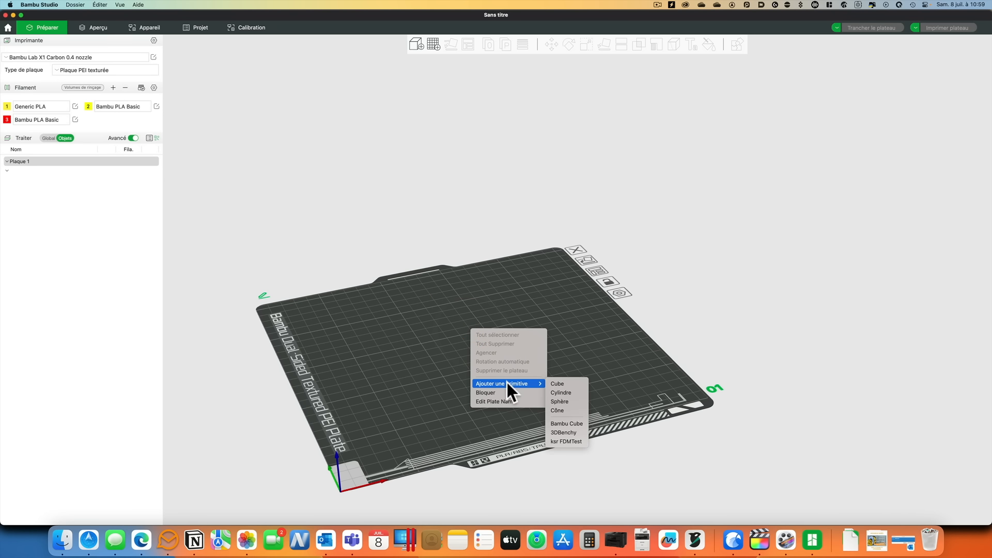
pyautogui.click(564, 382)
# Step: Add a cylinder primitive to the plate and move it to overlap one side of the cube
pyautogui.rightClick(531, 319)
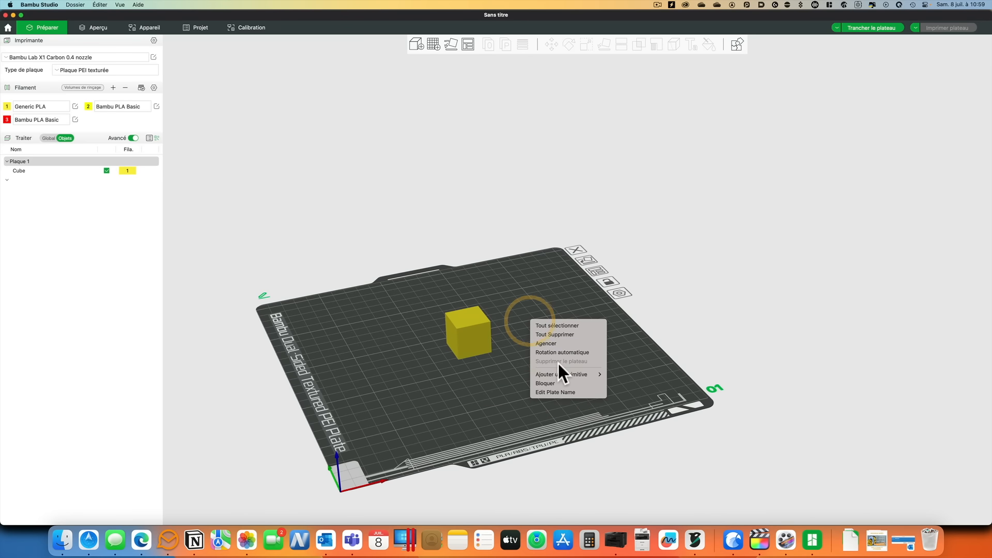
pyautogui.moveTo(559, 375)
pyautogui.click(640, 382)
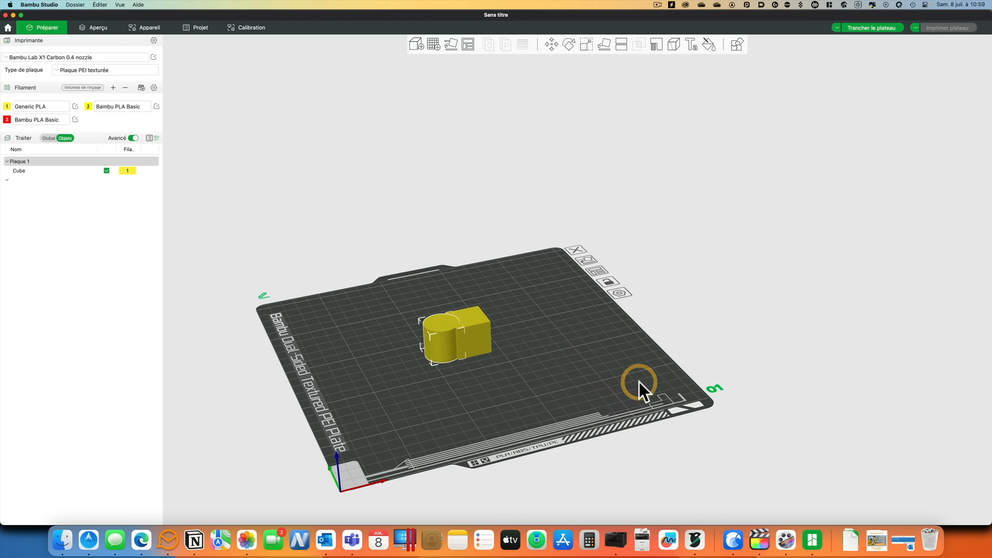
pyautogui.moveTo(436, 327); pyautogui.dragTo(491, 323)
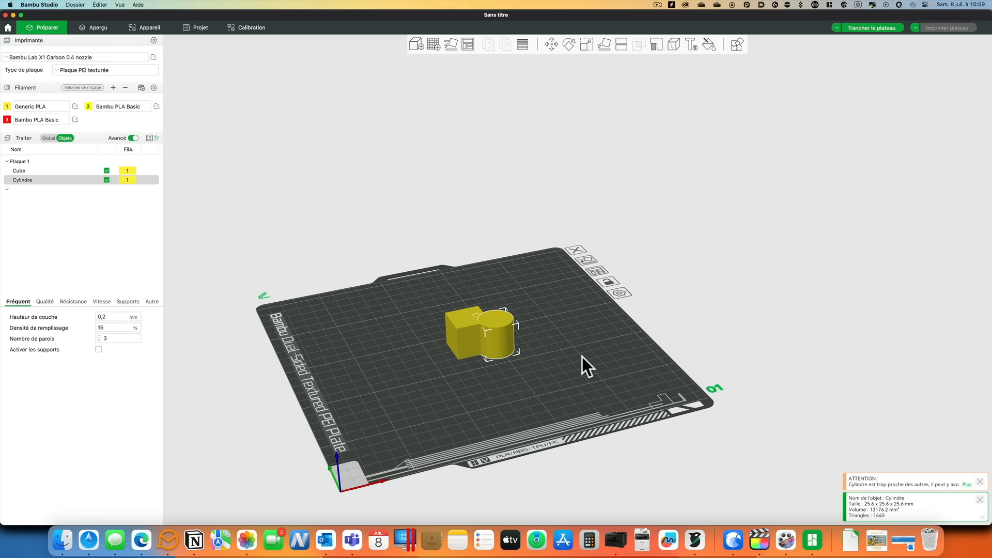
# Step: Scale the cylinder's height to about 27.6 mm so it stands slightly taller than the cube
pyautogui.scroll(8, 562, 334)
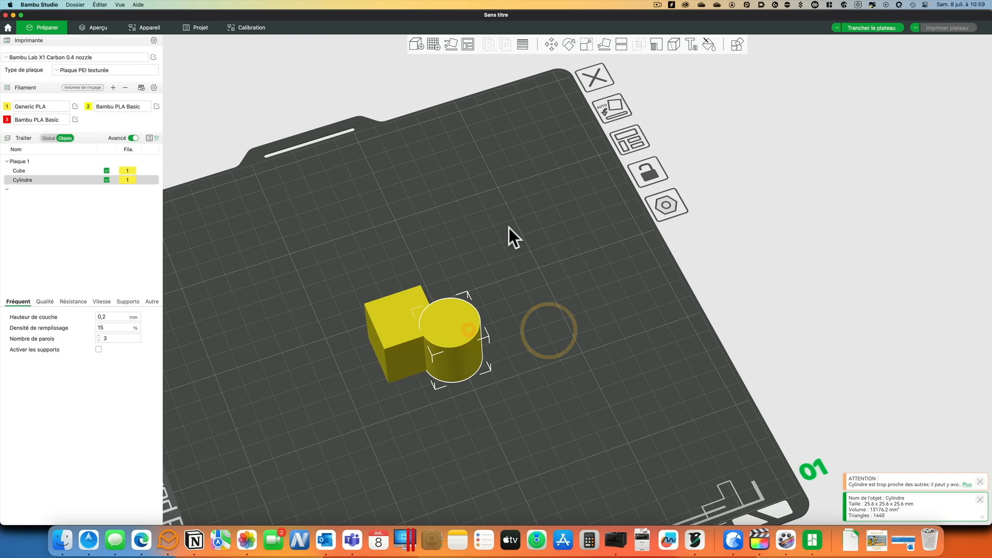
pyautogui.click(584, 45)
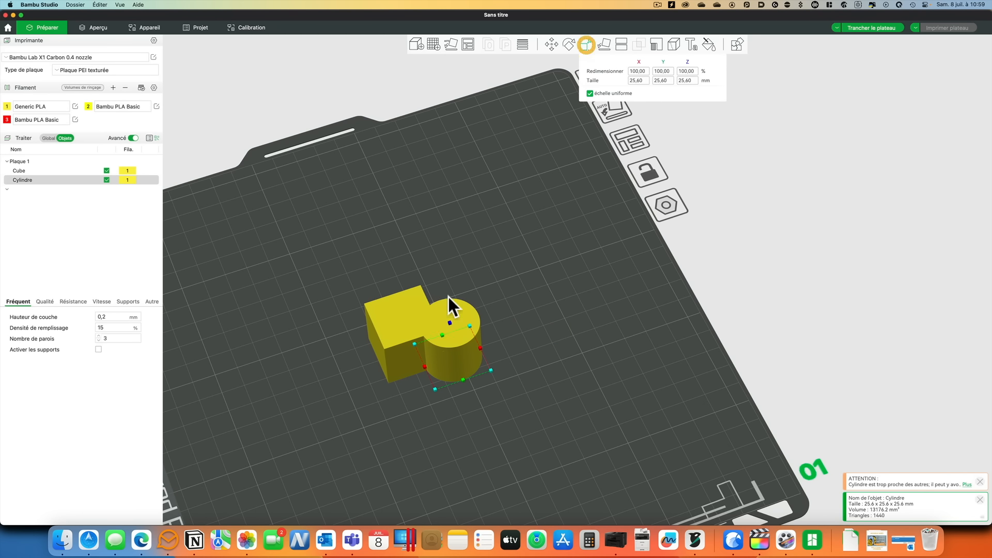
pyautogui.moveTo(450, 320); pyautogui.dragTo(449, 319)
pyautogui.moveTo(537, 311); pyautogui.dragTo(603, 308)
# Step: Select the cube and cylinder together and assemble them into one object
pyautogui.press('super+a')
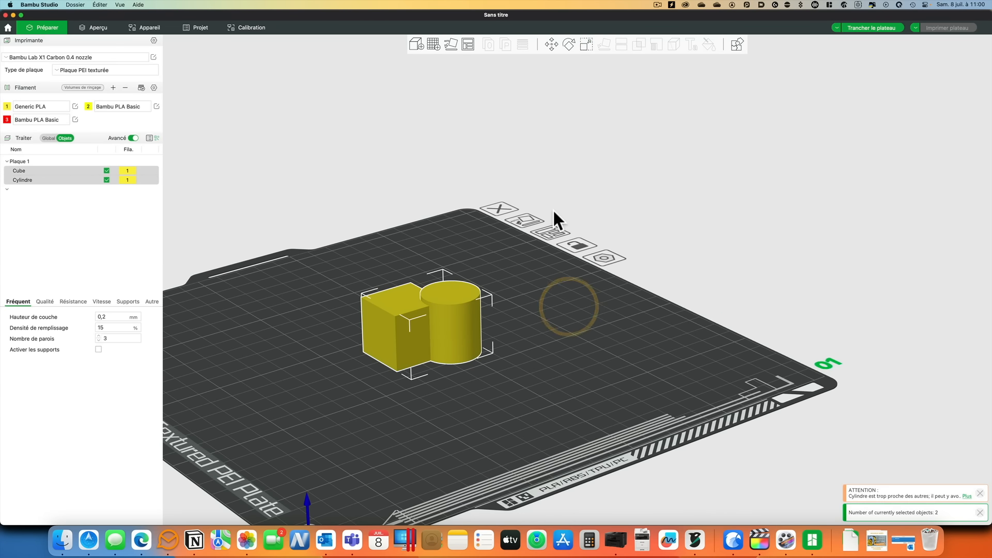
pyautogui.rightClick(442, 293)
pyautogui.click(452, 311)
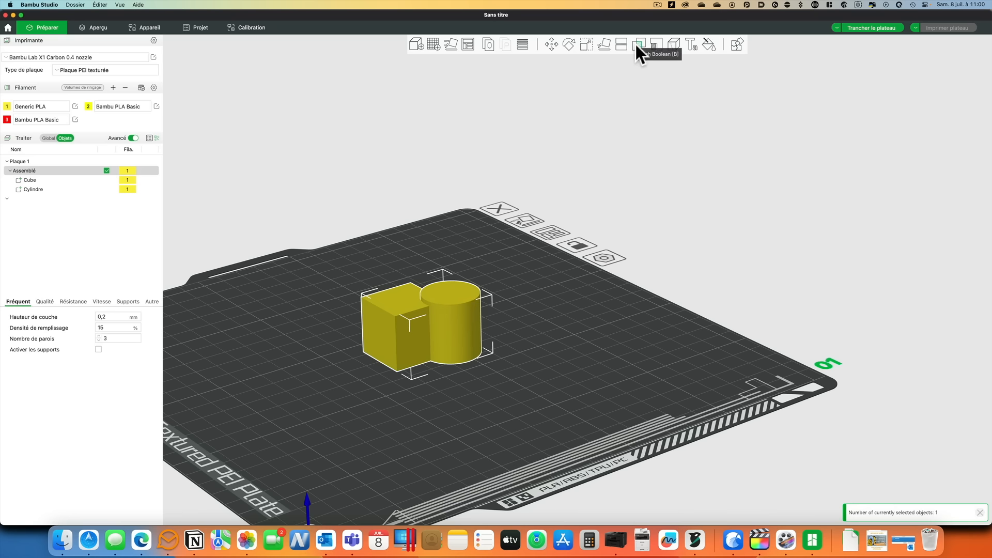
# Step: Subtract the cylinder from the cube with a Mesh boolean difference, with Delete input turned off
pyautogui.click(637, 45)
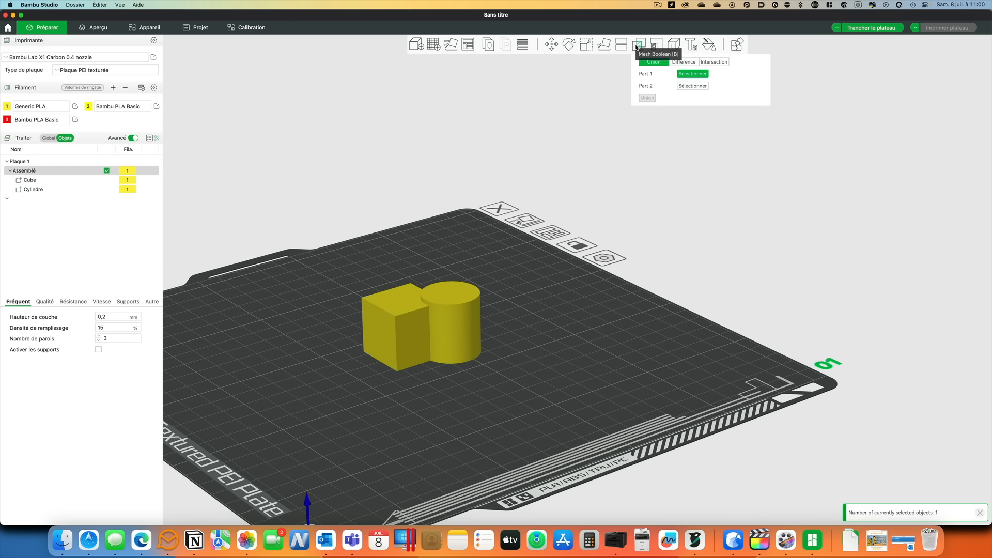
pyautogui.click(396, 316)
pyautogui.click(693, 85)
pyautogui.click(457, 298)
pyautogui.click(683, 62)
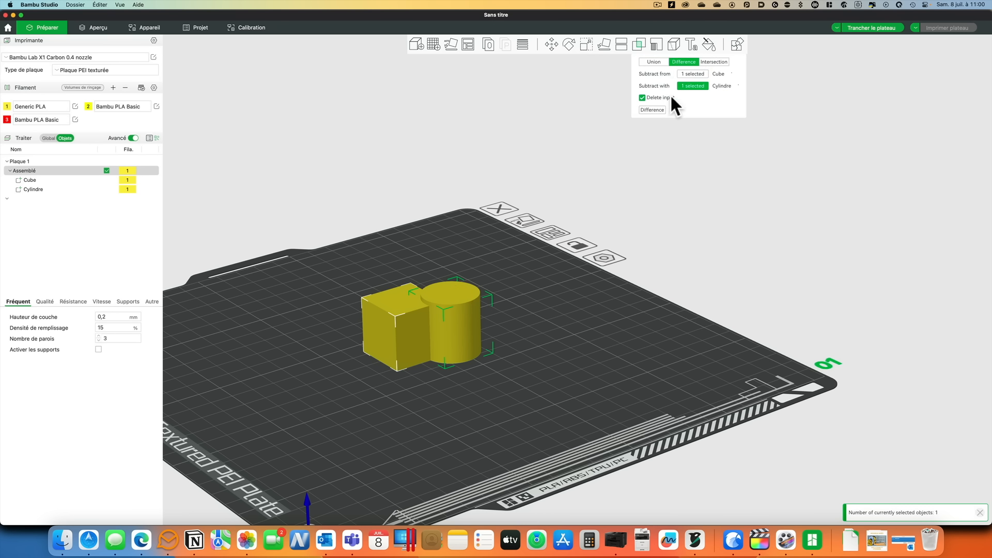
pyautogui.moveTo(671, 140); pyautogui.dragTo(602, 228)
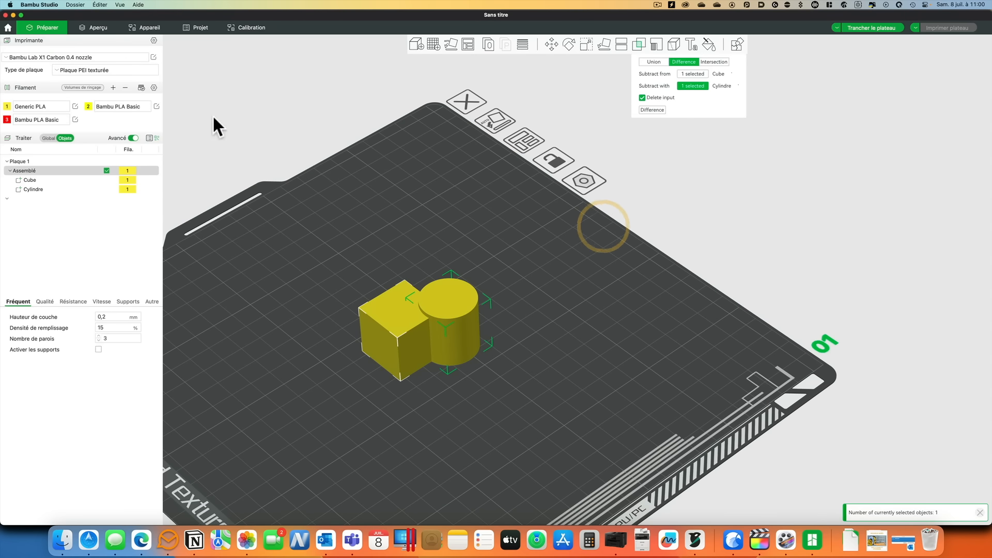
pyautogui.moveTo(615, 227)
pyautogui.mouseDown()
pyautogui.moveTo(595, 220)
pyautogui.moveTo(599, 227)
pyautogui.mouseUp()
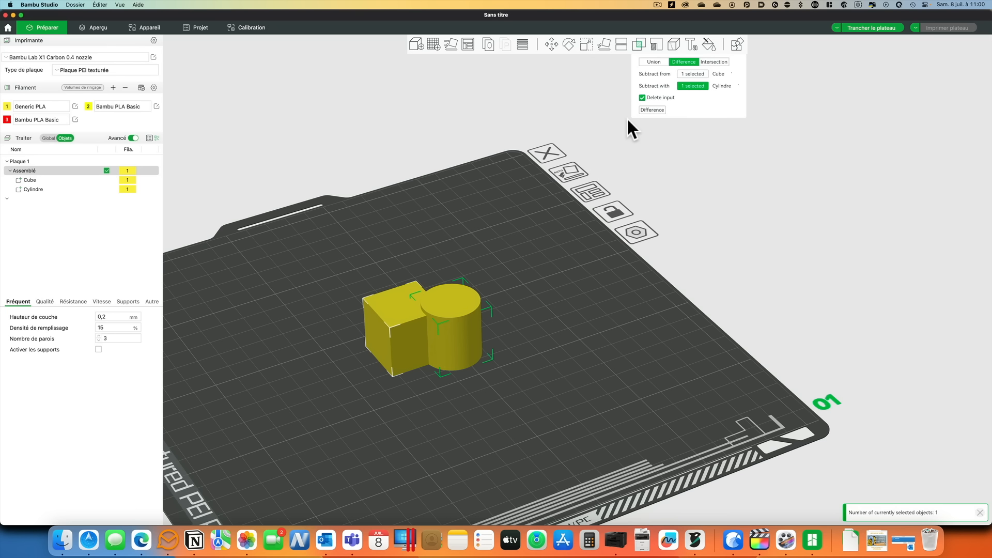
pyautogui.click(655, 97)
pyautogui.click(652, 109)
pyautogui.click(572, 266)
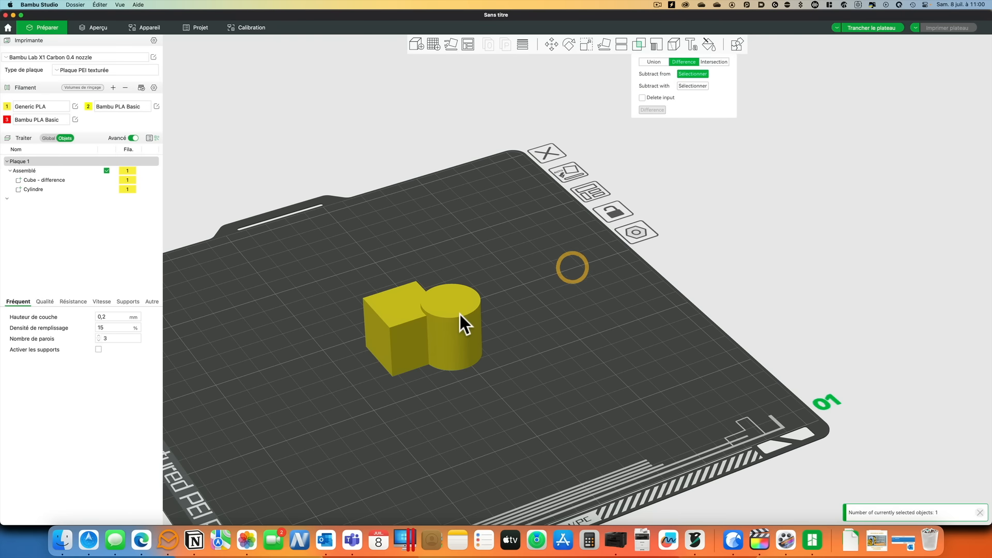
# Step: Move the cylinder clear of the cut cube to X 26.37 mm, and undo both the move and the difference
pyautogui.click(457, 310)
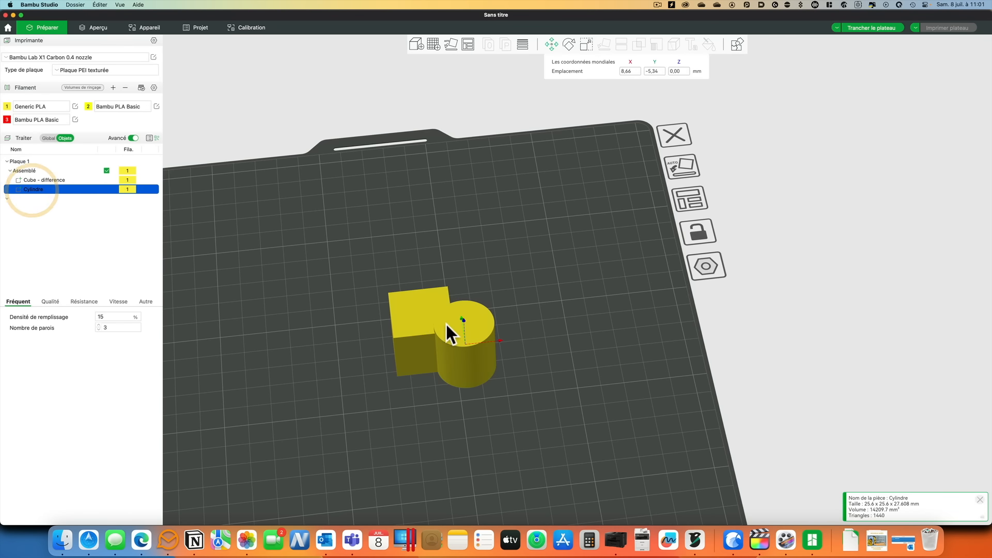
pyautogui.moveTo(501, 340); pyautogui.dragTo(445, 406)
pyautogui.moveTo(366, 404)
pyautogui.mouseDown()
pyautogui.moveTo(367, 396)
pyautogui.moveTo(374, 411)
pyautogui.mouseUp()
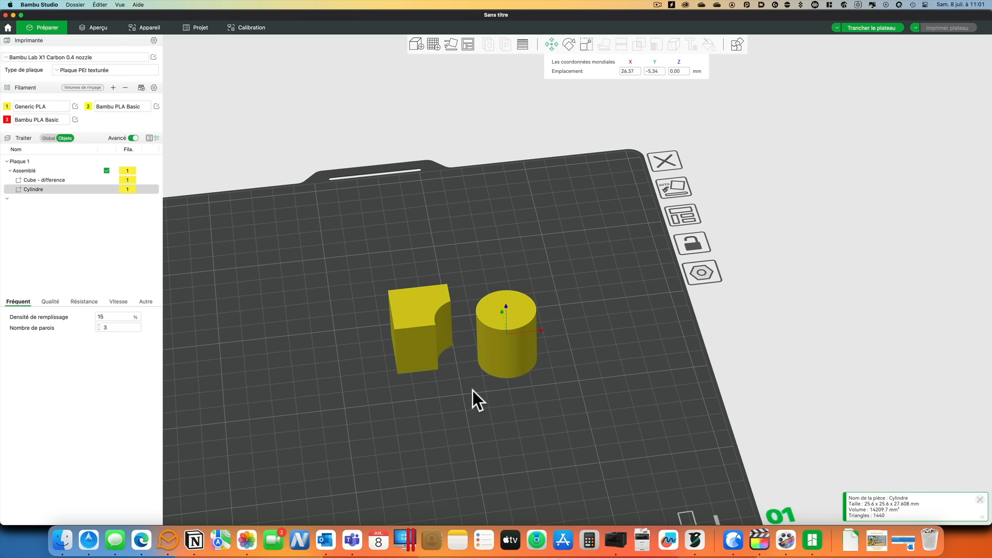
pyautogui.press('super+z')
# Step: Subtract the cylinder from the cube with a Mesh boolean difference, with Delete input enabled
pyautogui.click(643, 96)
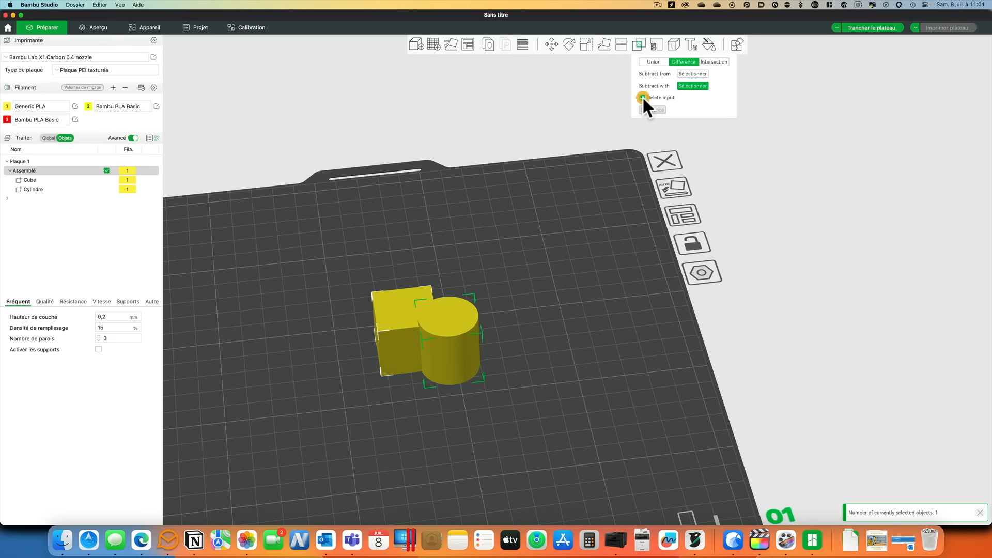
pyautogui.click(689, 72)
pyautogui.click(385, 309)
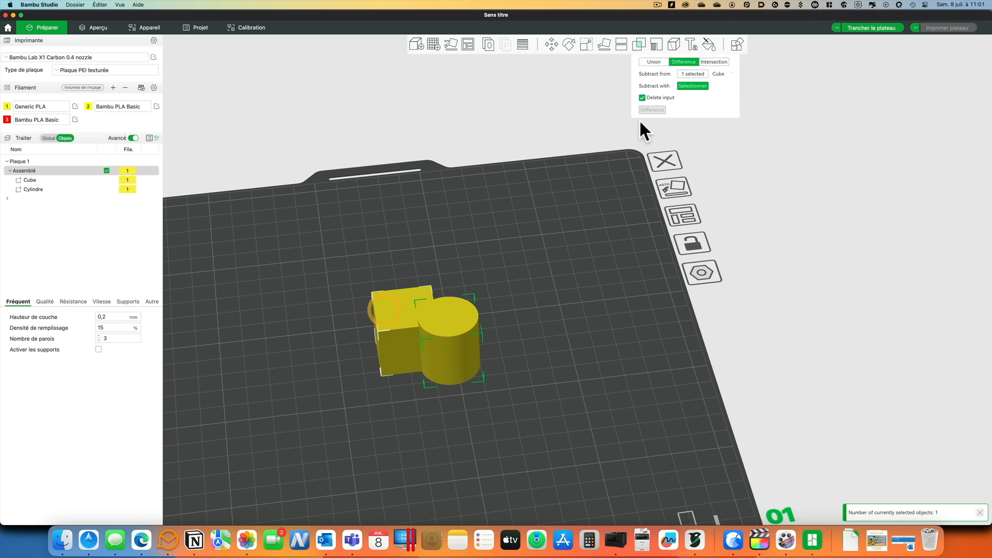
pyautogui.click(681, 86)
pyautogui.click(447, 335)
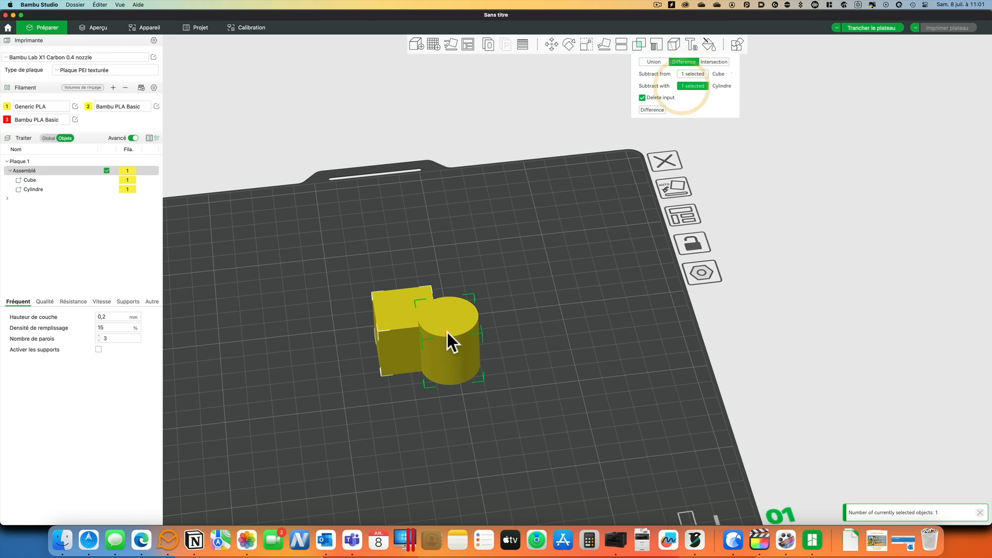
pyautogui.click(652, 110)
pyautogui.moveTo(636, 191); pyautogui.dragTo(605, 354)
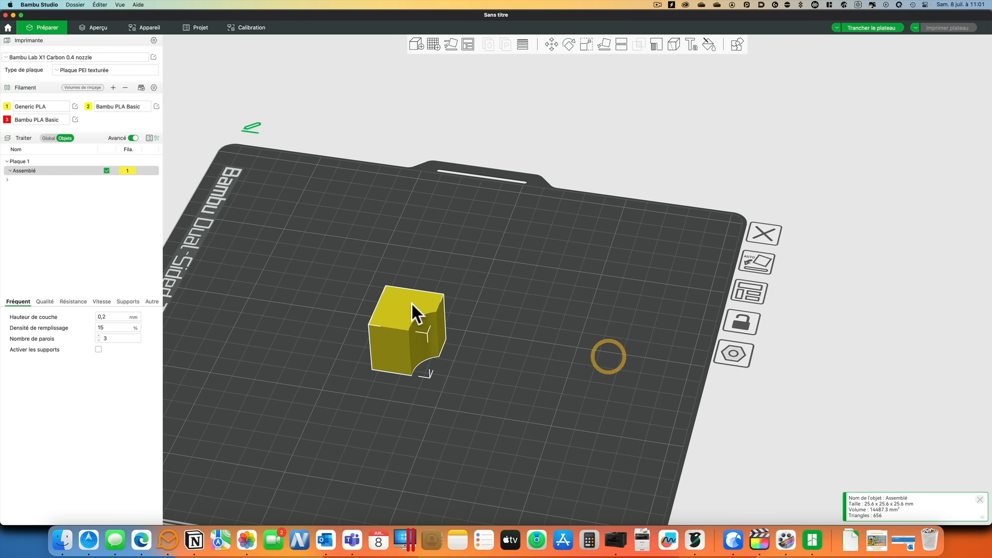
# Step: Delete the notched cube from the plate
pyautogui.moveTo(510, 355); pyautogui.dragTo(513, 354)
pyautogui.press('Delete')
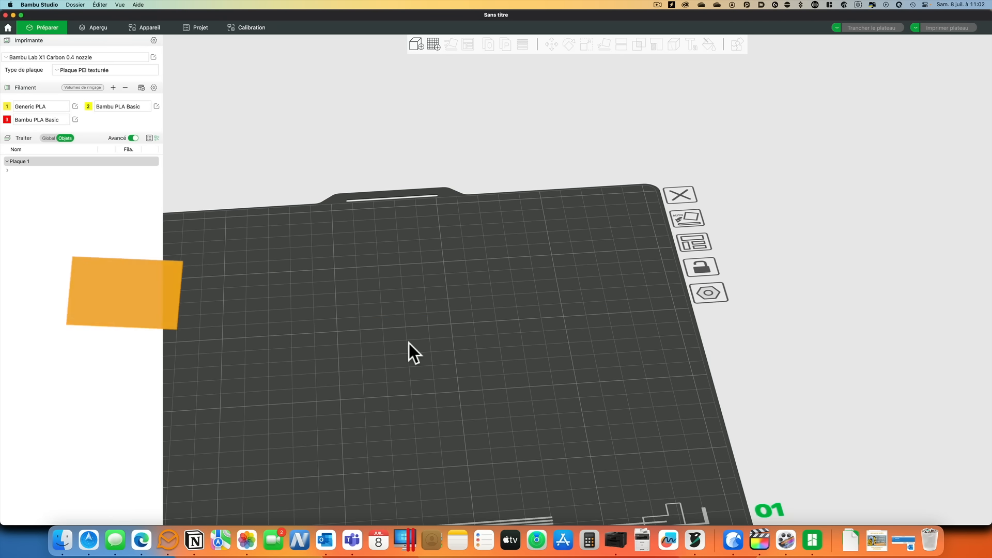
pyautogui.scroll(-5, 499, 318)
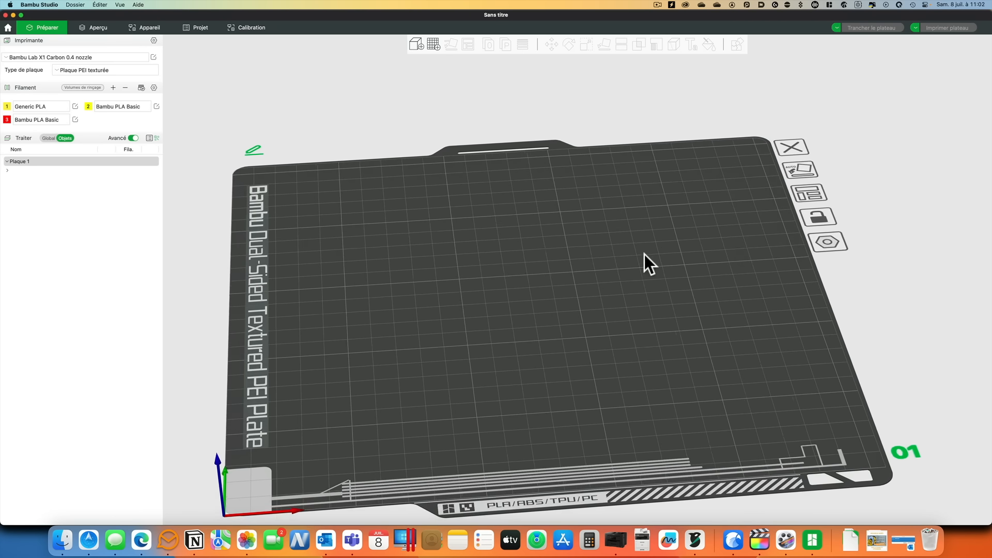
pyautogui.scroll(-3, 643, 243)
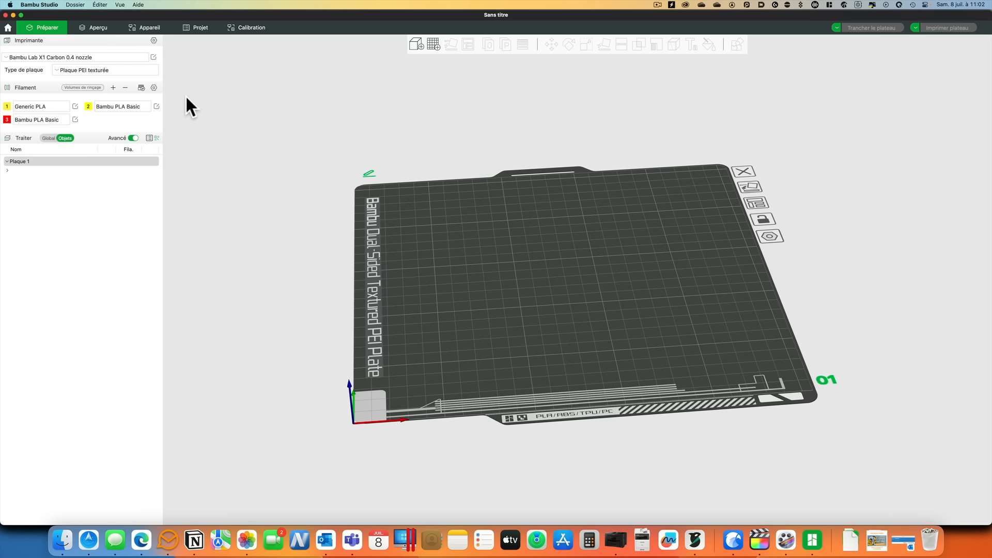
# Step: Examine the printer brands and models offered in the printer selection, from Bambu Lab through Voxelab, Elegoo, Anycubic and Creality to Qidi
pyautogui.click(153, 40)
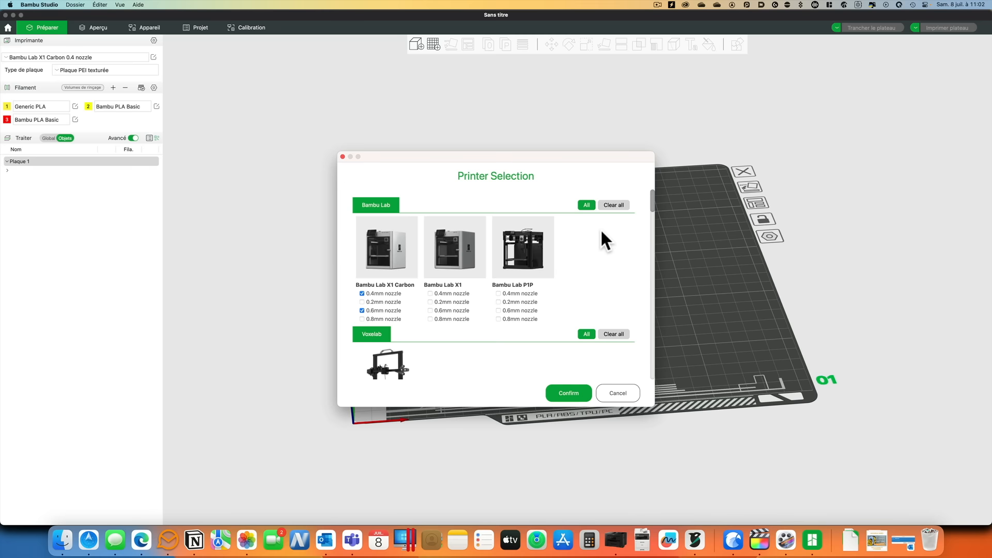
pyautogui.scroll(-3, 603, 239)
pyautogui.scroll(-7, 600, 227)
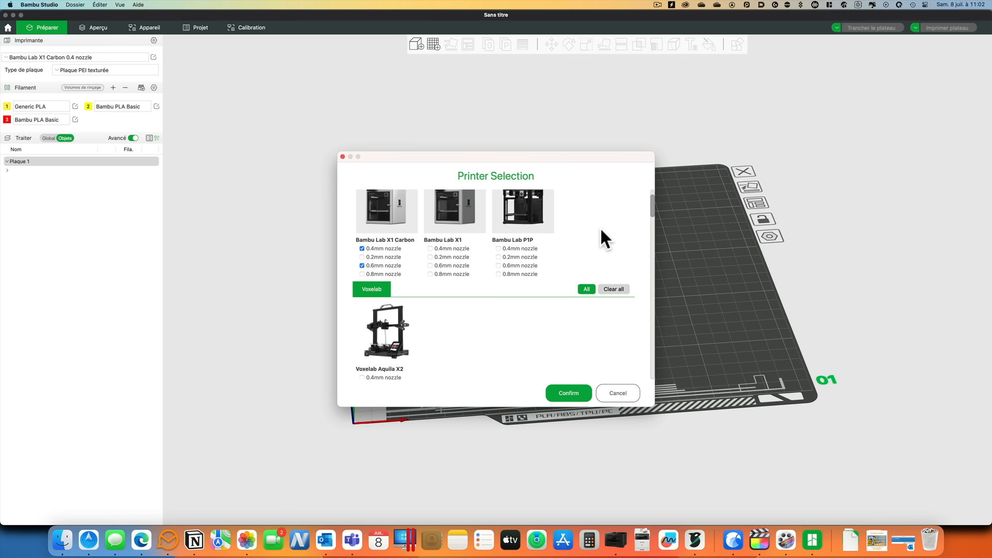
pyautogui.scroll(-10, 388, 275)
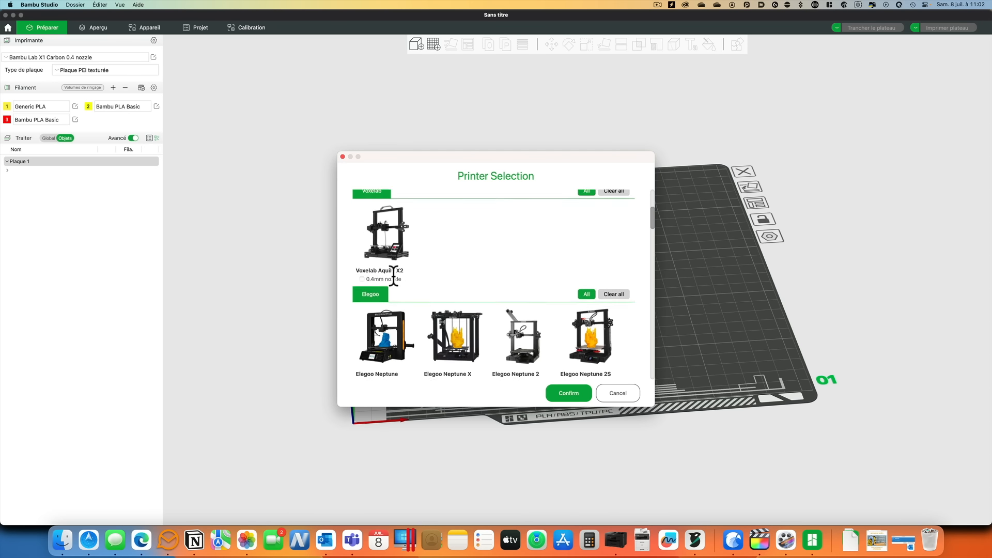
pyautogui.scroll(-20, 454, 282)
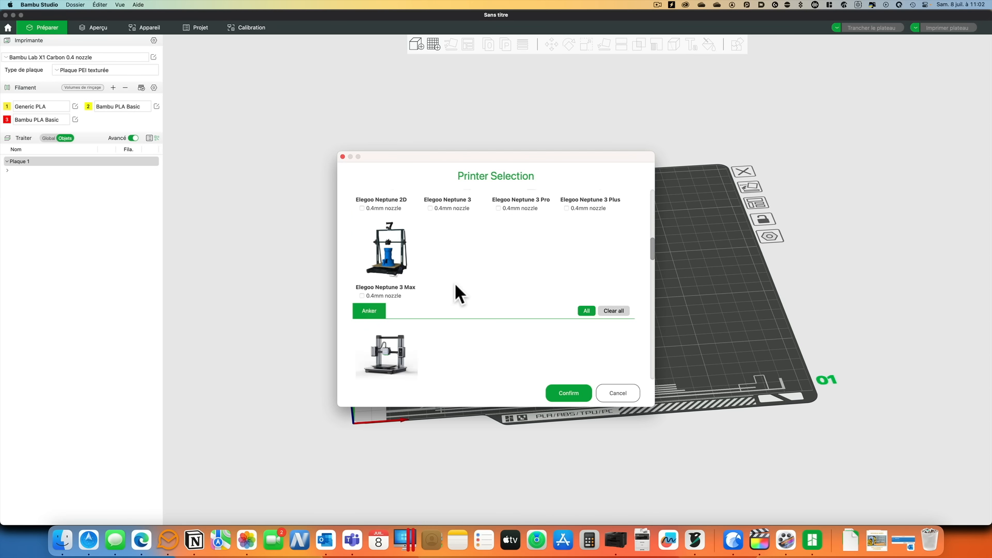
pyautogui.scroll(-6, 401, 294)
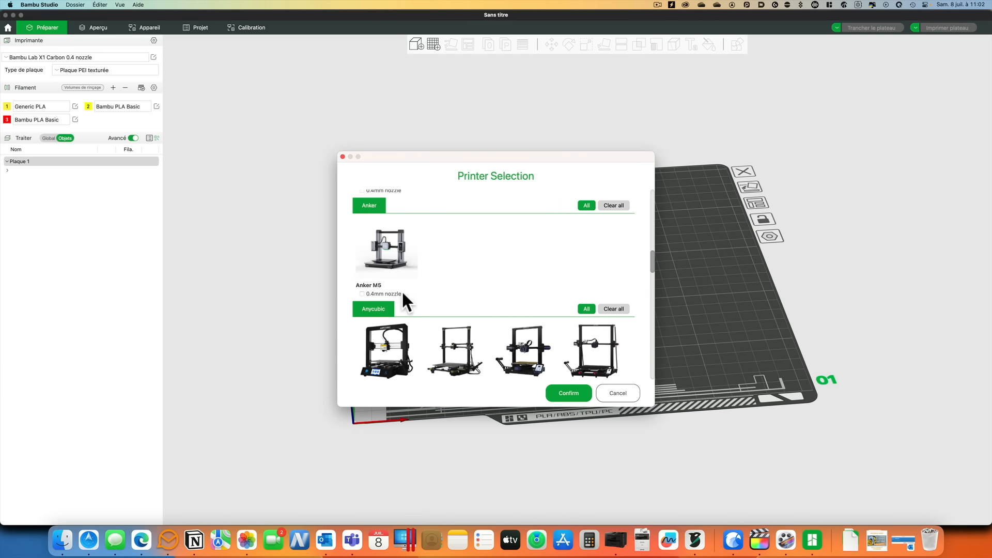
pyautogui.scroll(17, 405, 290)
pyautogui.scroll(3, 406, 289)
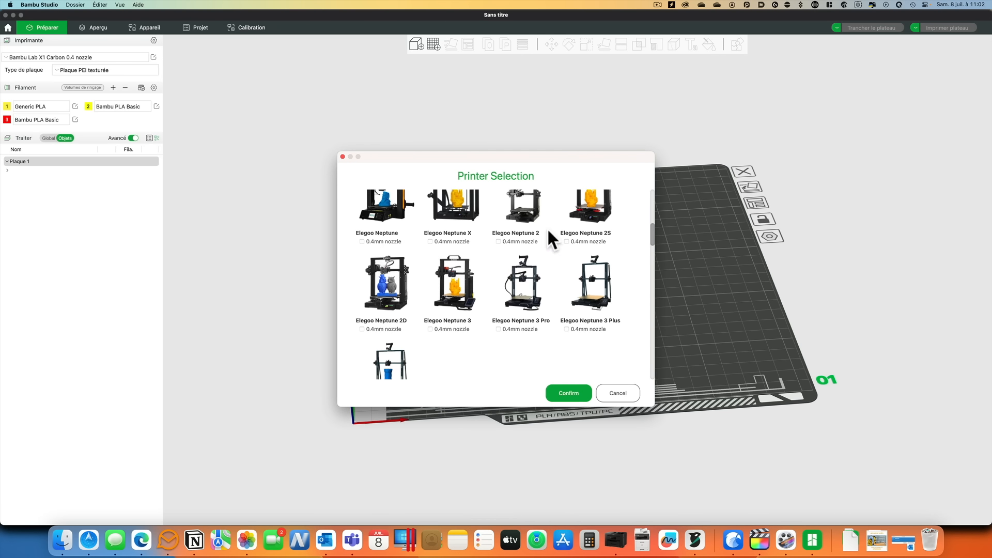
pyautogui.scroll(4, 467, 369)
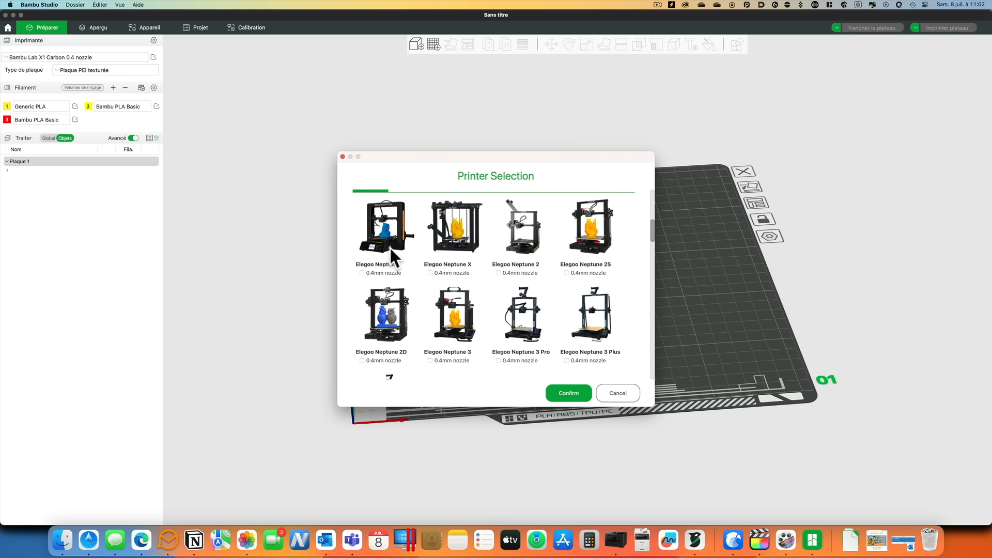
pyautogui.scroll(-12, 385, 246)
pyautogui.scroll(-15, 558, 279)
pyautogui.scroll(-20, 526, 304)
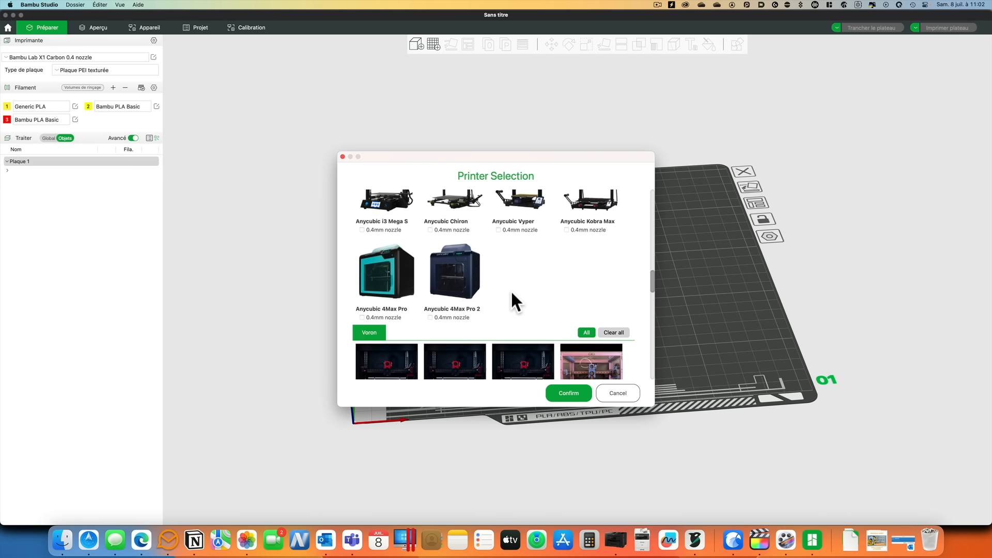
pyautogui.scroll(-10, 413, 260)
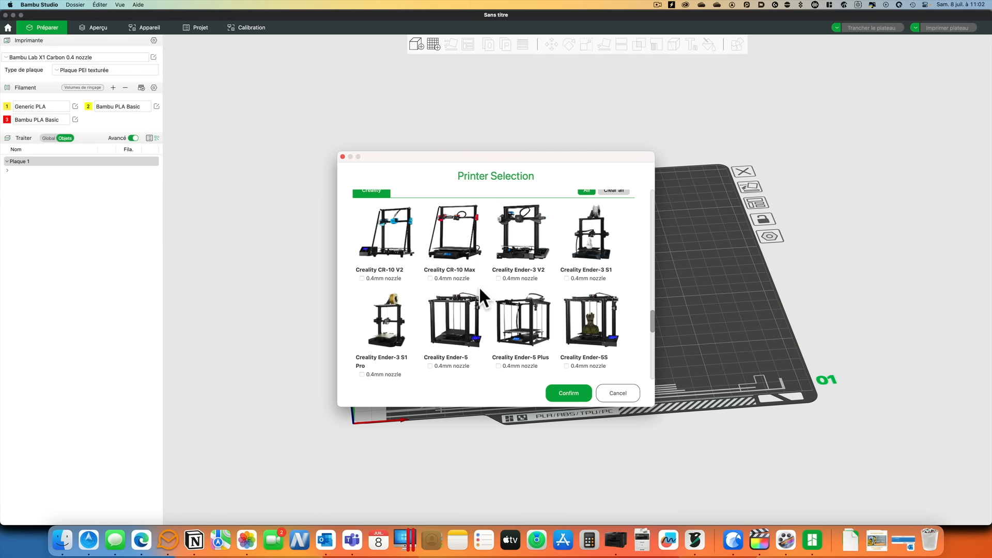
pyautogui.scroll(-14, 482, 282)
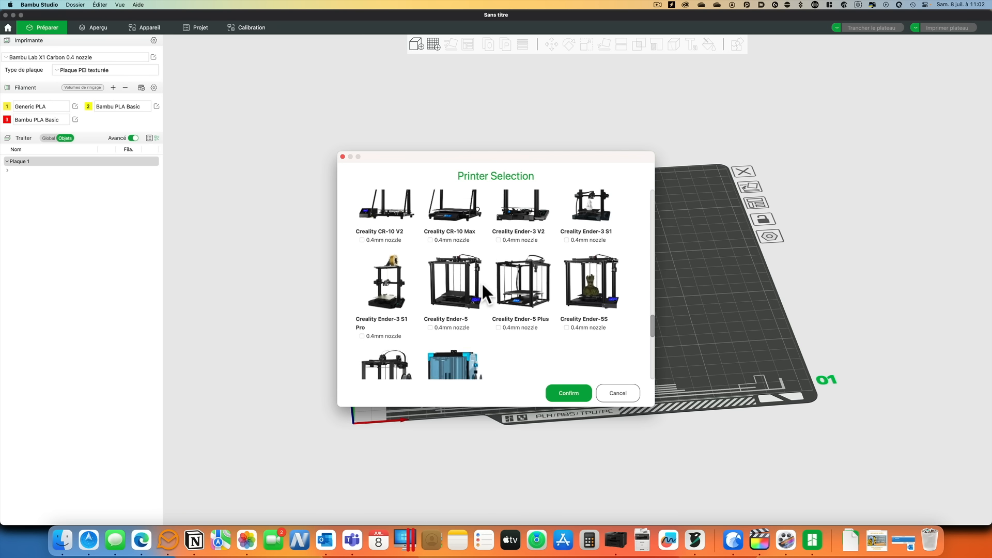
pyautogui.scroll(-13, 484, 280)
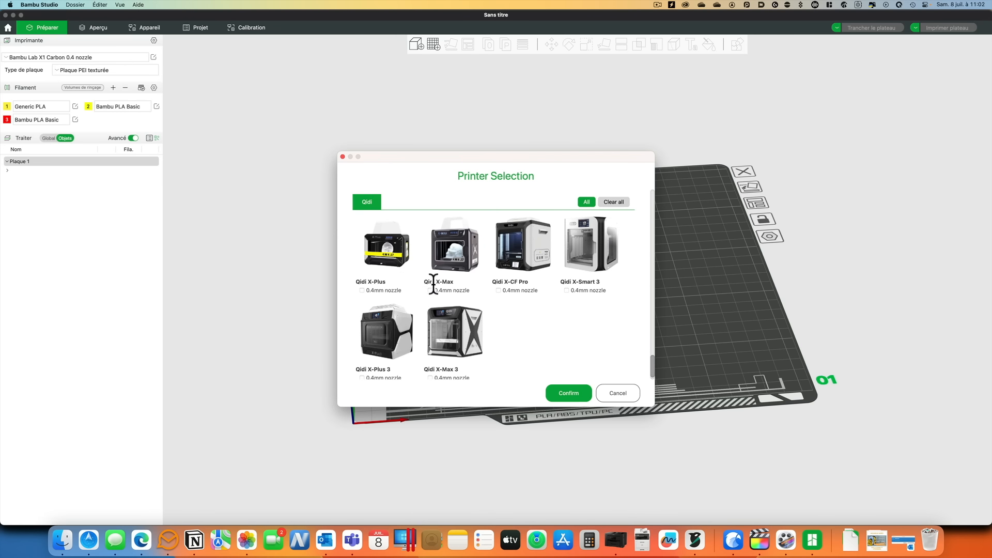
pyautogui.scroll(-1, 460, 280)
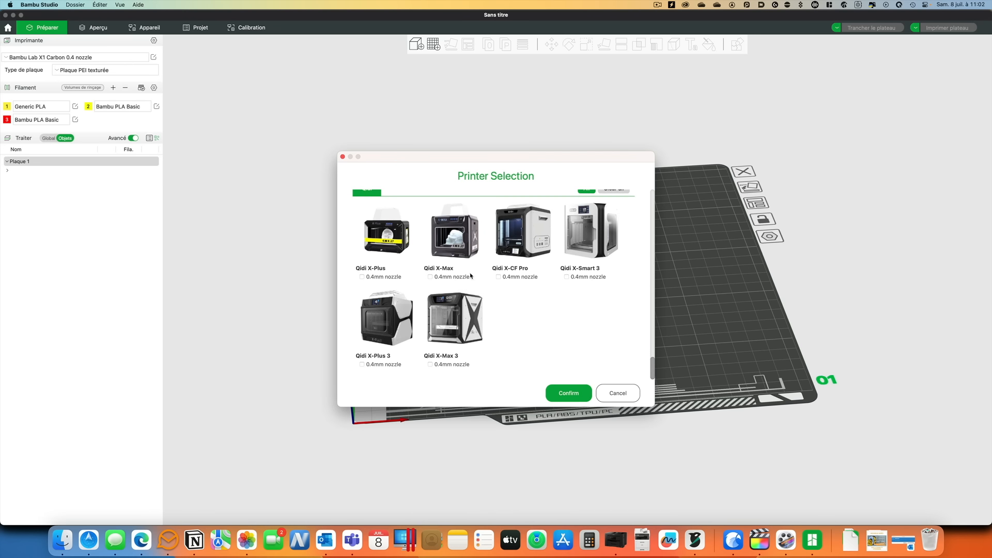
pyautogui.moveTo(653, 373); pyautogui.dragTo(645, 193)
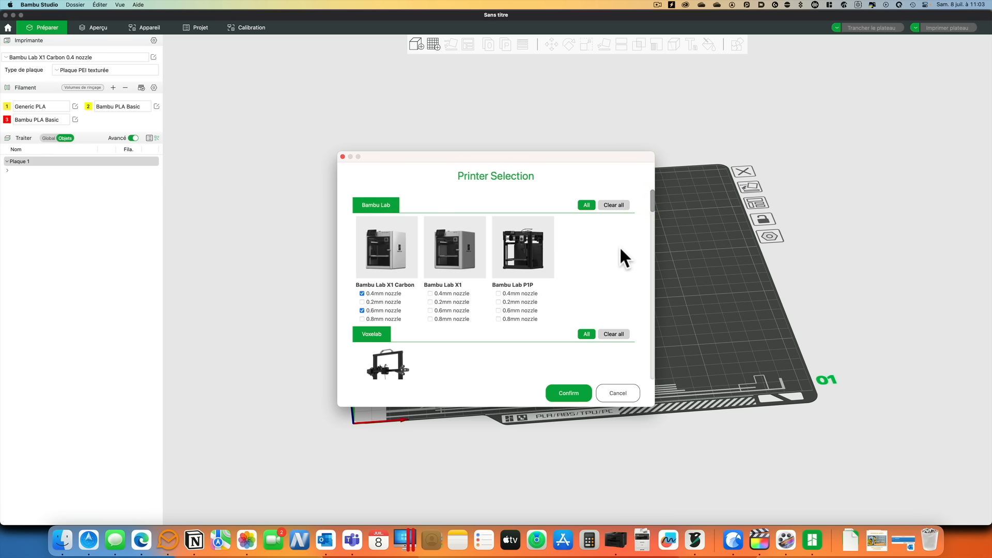
# Step: Switch to OrcaSlicer
pyautogui.click(695, 540)
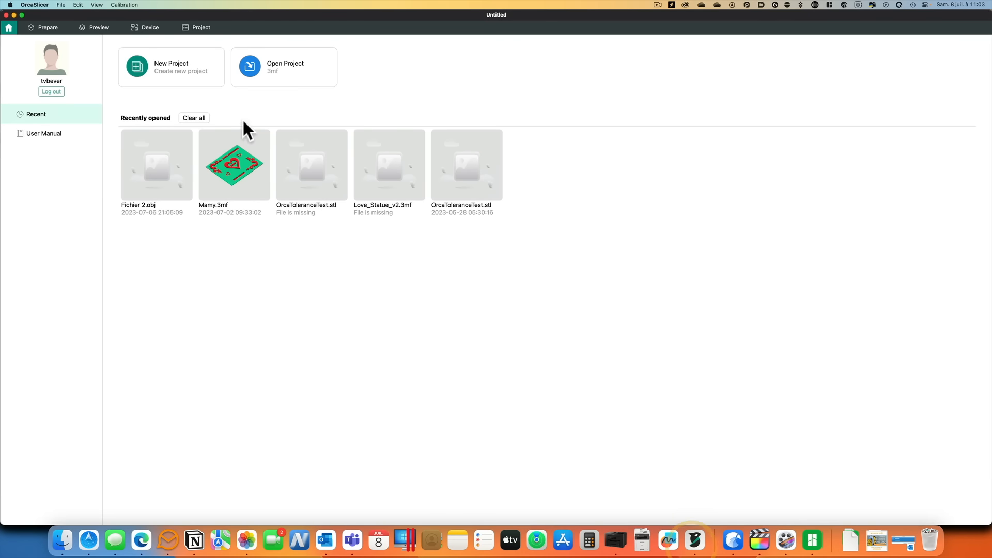
# Step: Start a new project and examine the printer brands and models offered in the printer selection
pyautogui.click(181, 72)
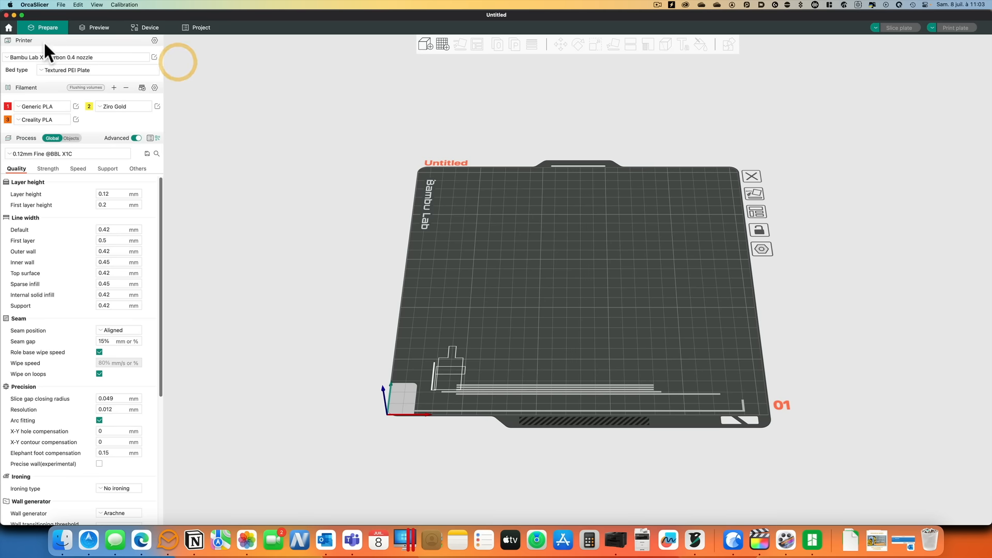
pyautogui.click(154, 40)
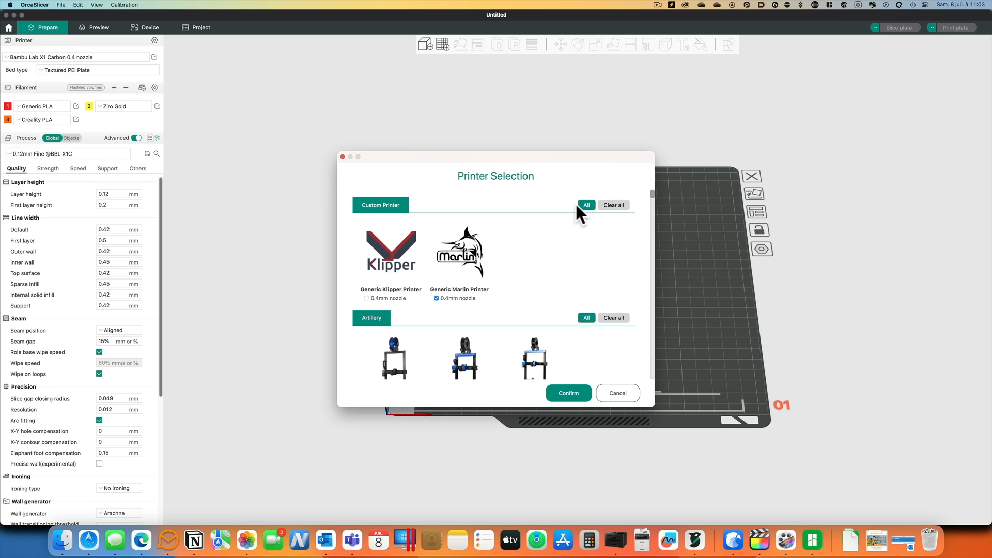
pyautogui.moveTo(652, 194); pyautogui.dragTo(647, 345)
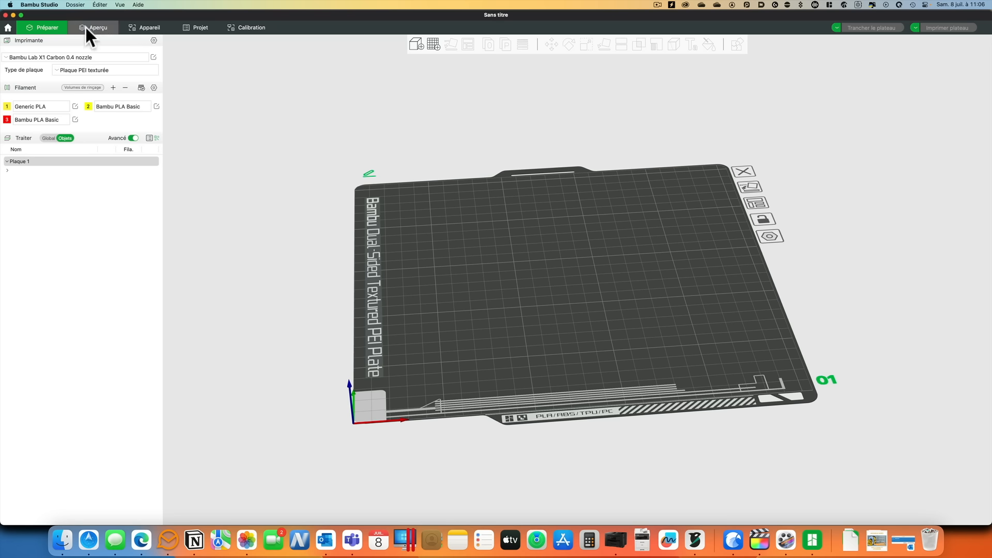
# Step: Show the global process settings and review the Quality parameters
pyautogui.click(8, 161)
pyautogui.scroll(-10, 137, 267)
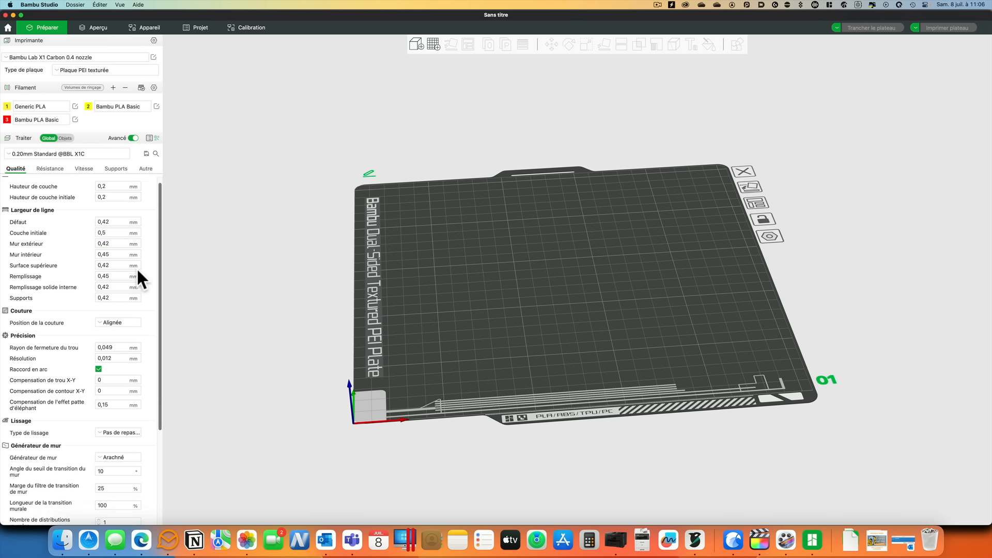
pyautogui.scroll(10, 132, 289)
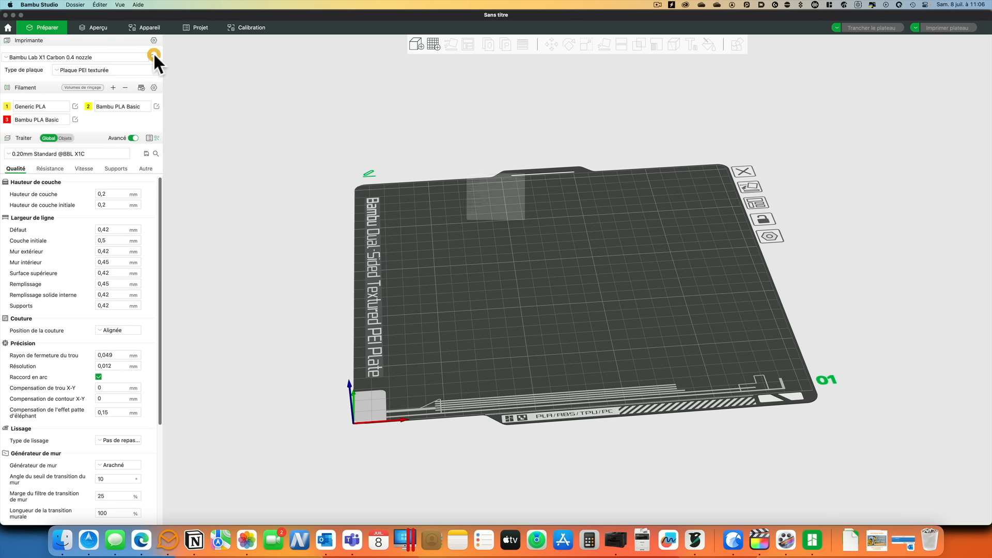
# Step: Examine the Bambu Lab X1 Carbon printer settings, including machine G-code and motion ability, with advanced mode off and on
pyautogui.click(154, 56)
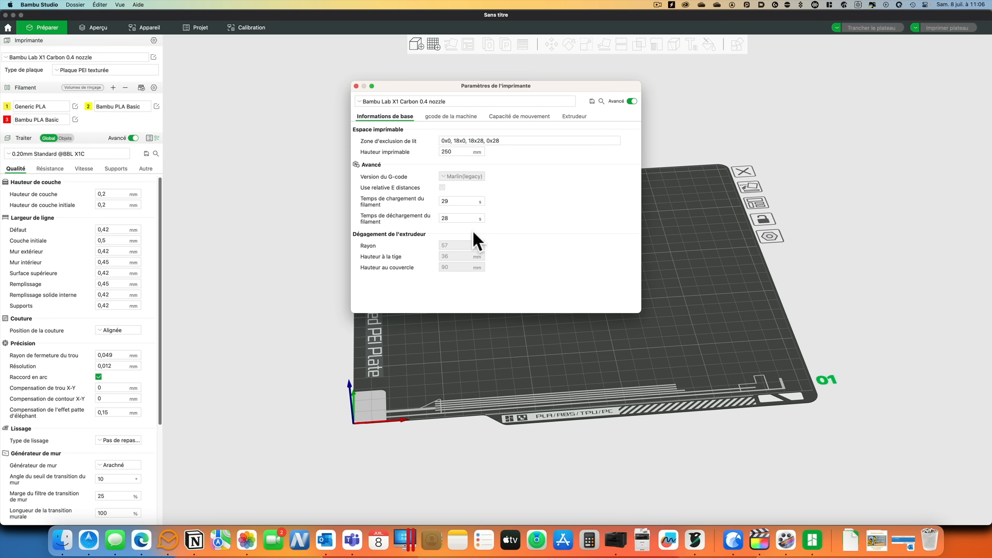
pyautogui.click(455, 117)
pyautogui.click(513, 116)
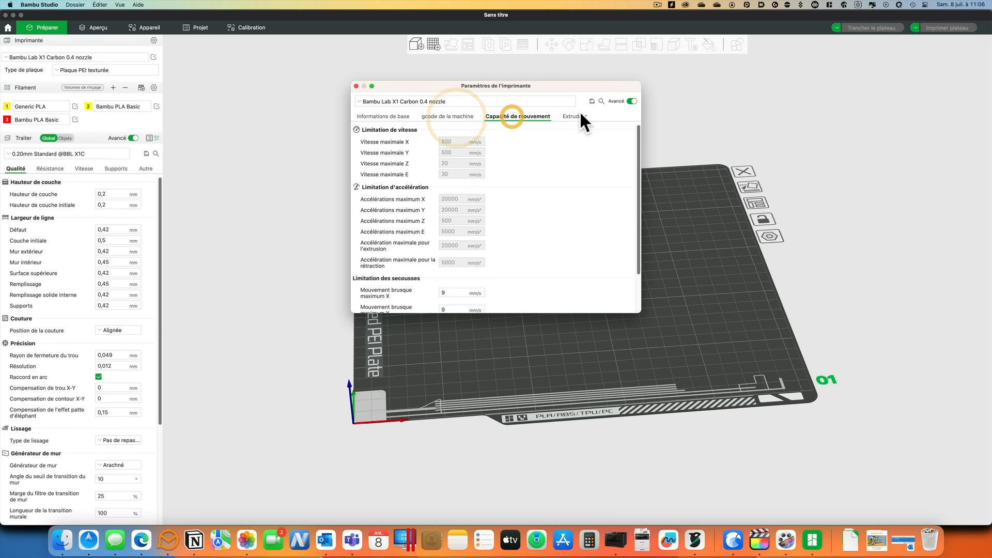
pyautogui.click(632, 101)
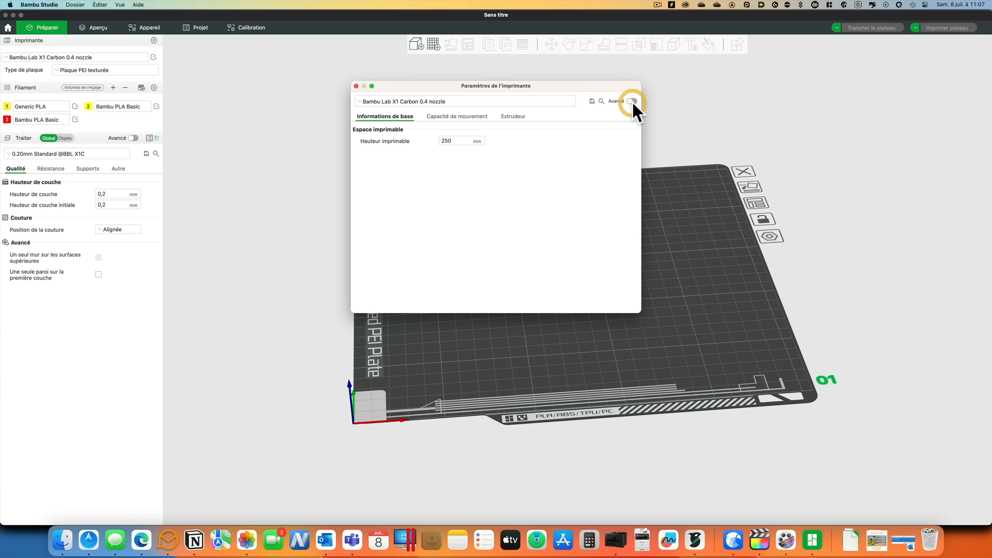
pyautogui.click(632, 100)
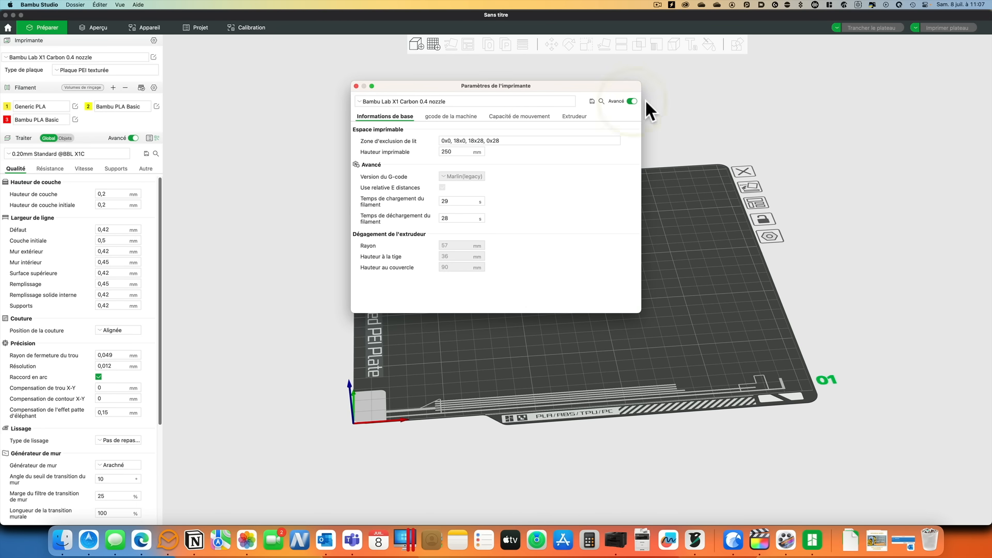
pyautogui.click(356, 86)
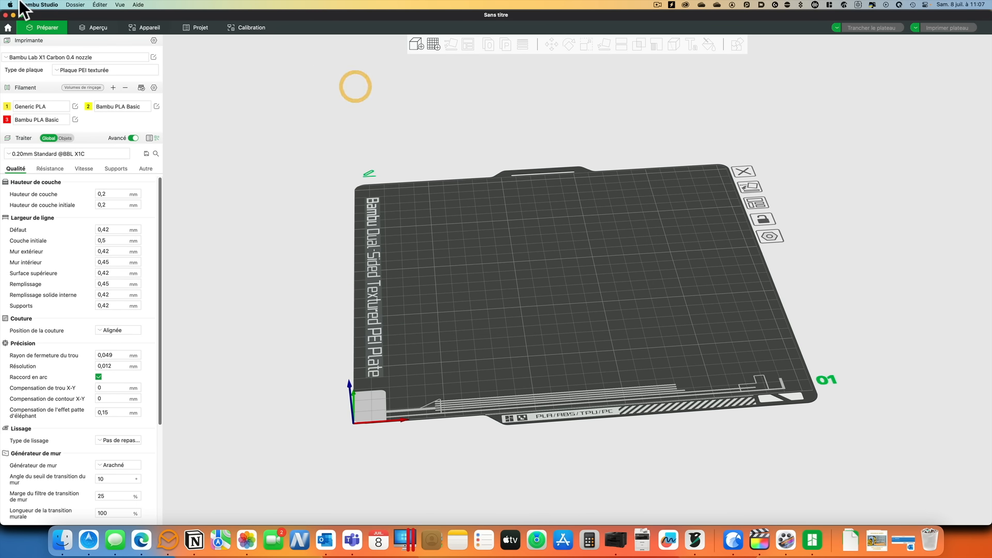
# Step: Enable Developer mode in the preferences, toggling it off and on to compare the Quality parameters it exposes
pyautogui.click(45, 5)
pyautogui.click(45, 24)
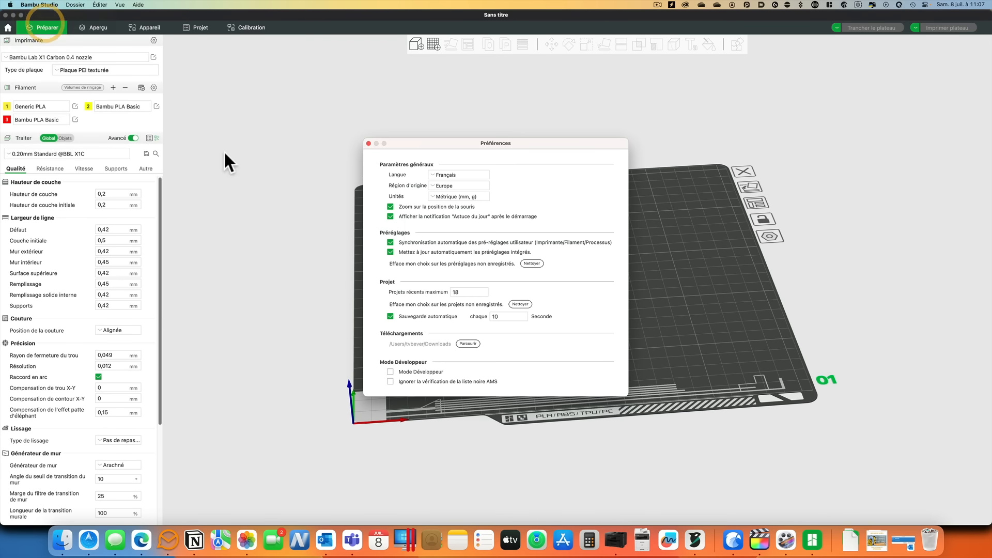
pyautogui.click(390, 372)
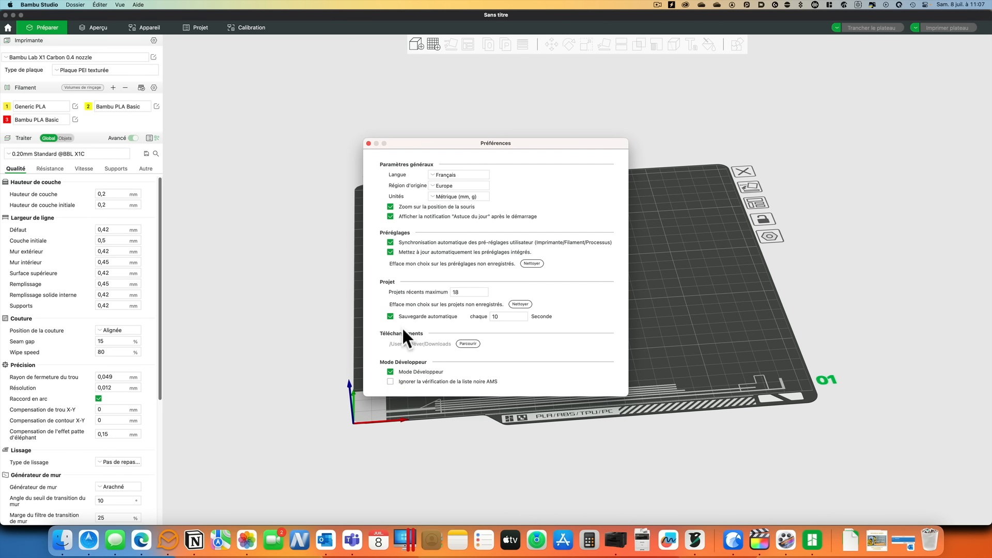
pyautogui.click(390, 371)
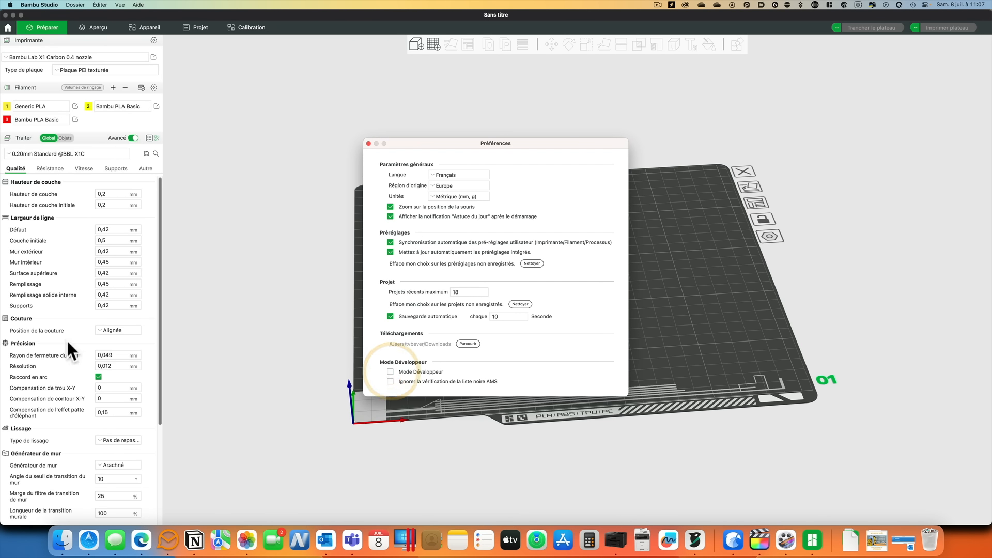
pyautogui.click(390, 371)
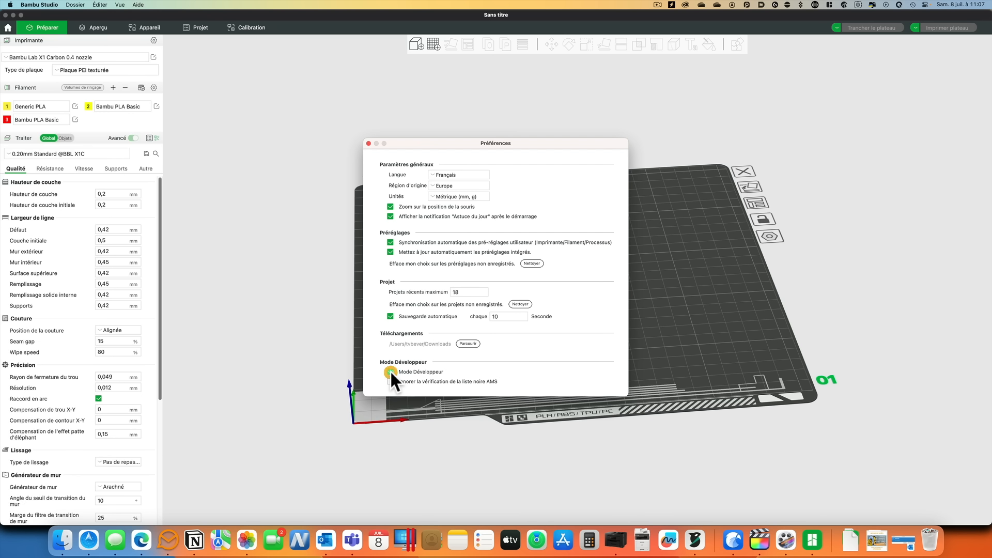
pyautogui.click(390, 372)
pyautogui.click(390, 371)
pyautogui.click(390, 371)
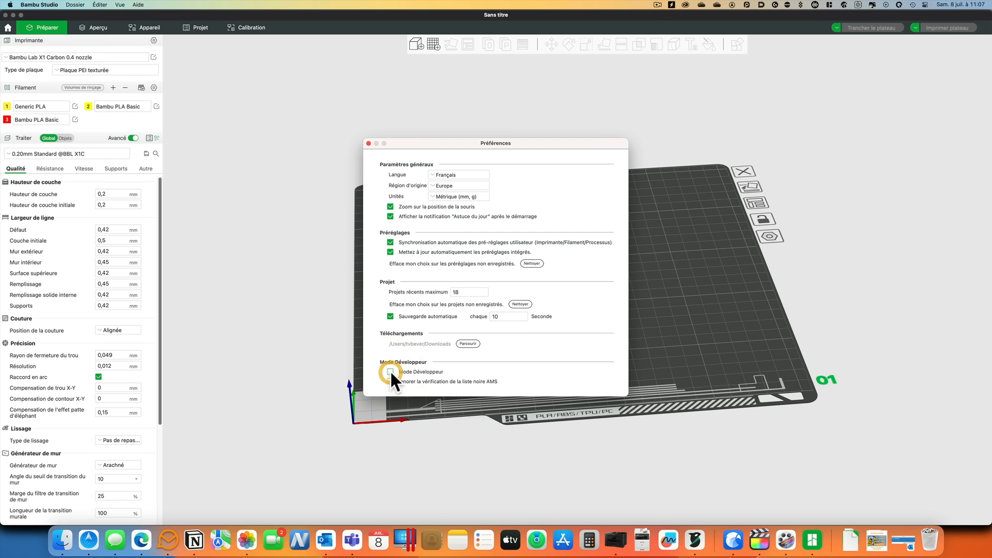
pyautogui.click(390, 371)
pyautogui.click(390, 372)
pyautogui.click(391, 371)
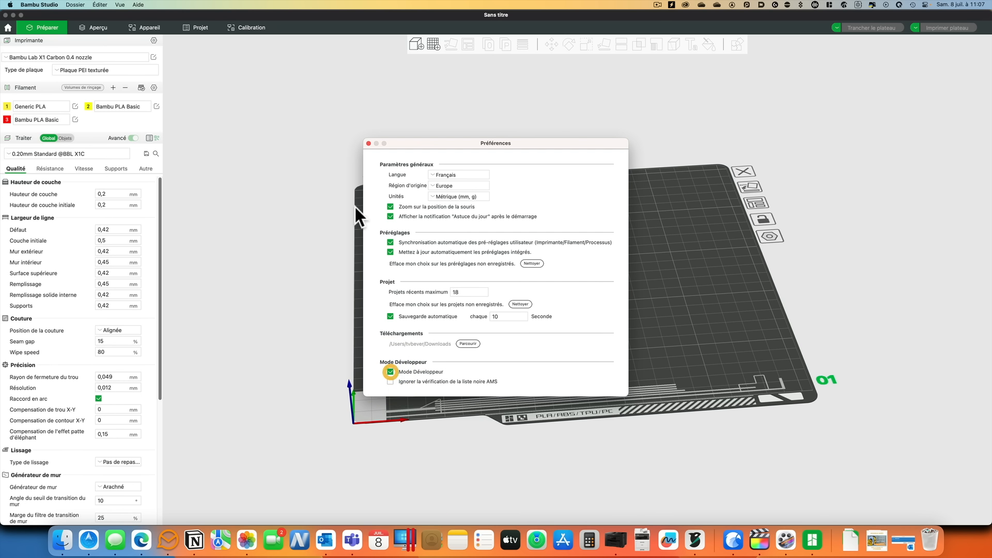
pyautogui.click(368, 143)
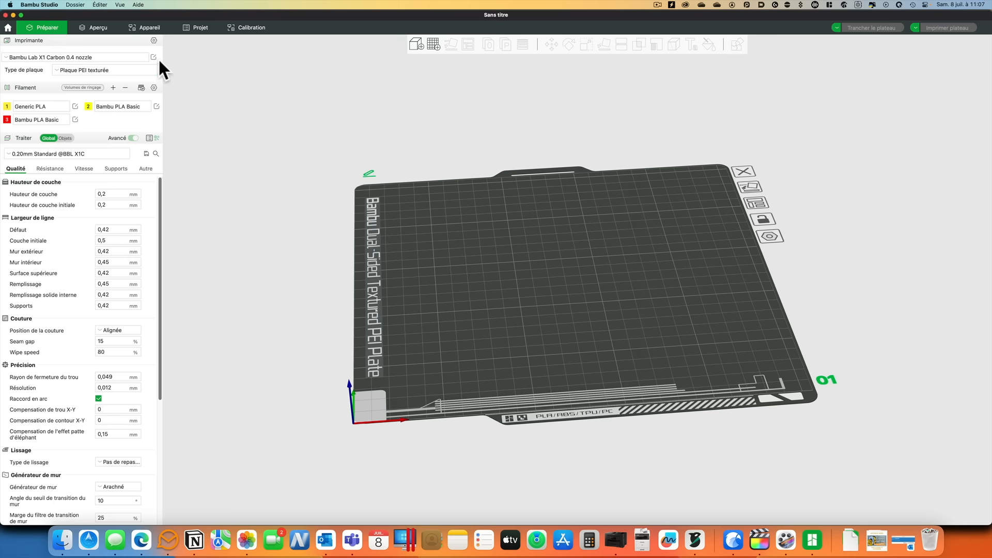
# Step: Examine the accessory options in the printer's basic information, including the available nozzle types
pyautogui.click(154, 57)
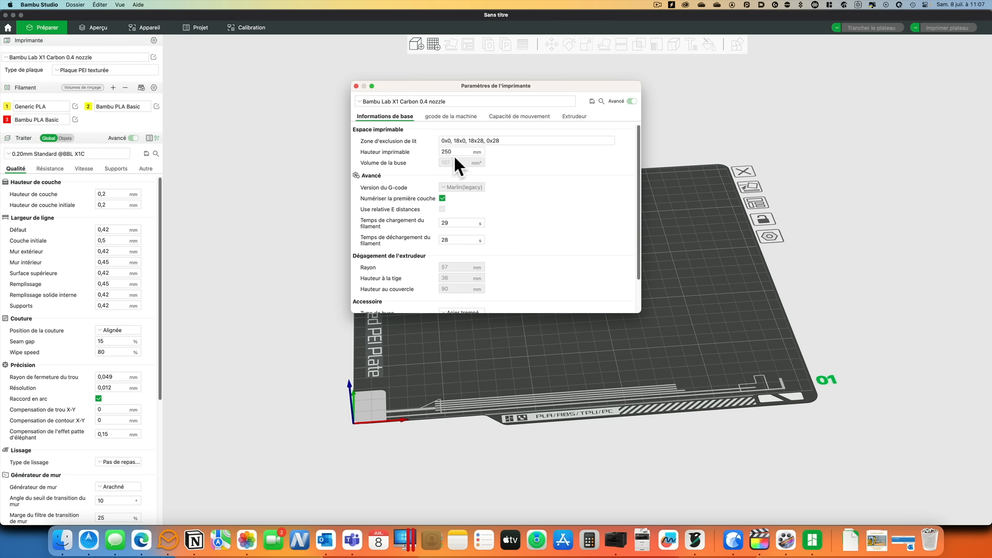
pyautogui.scroll(-3, 388, 157)
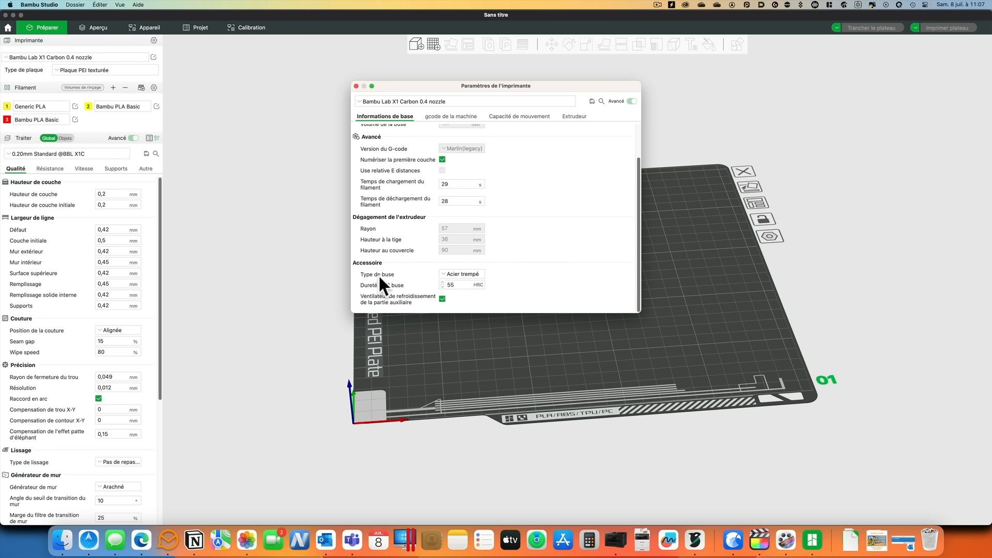
pyautogui.click(450, 271)
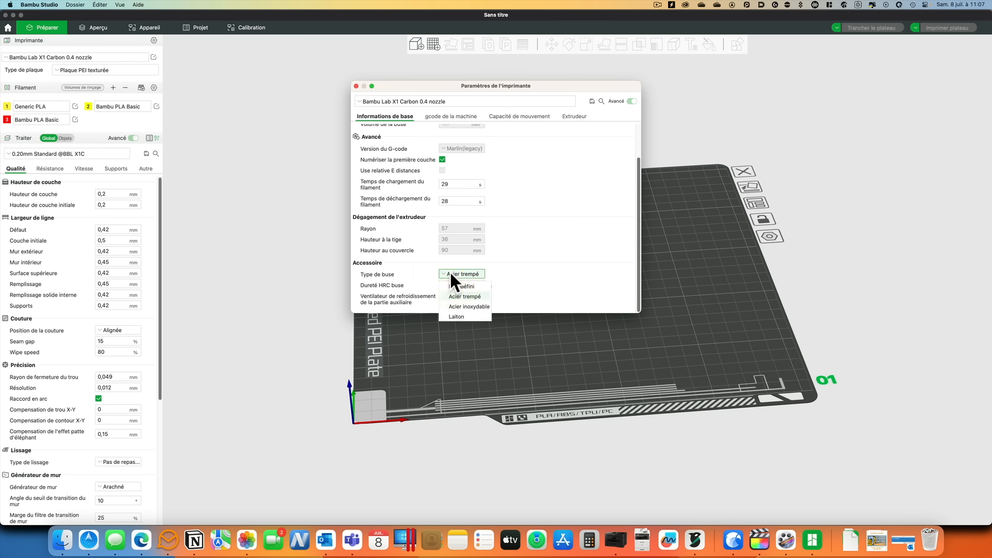
pyautogui.click(450, 271)
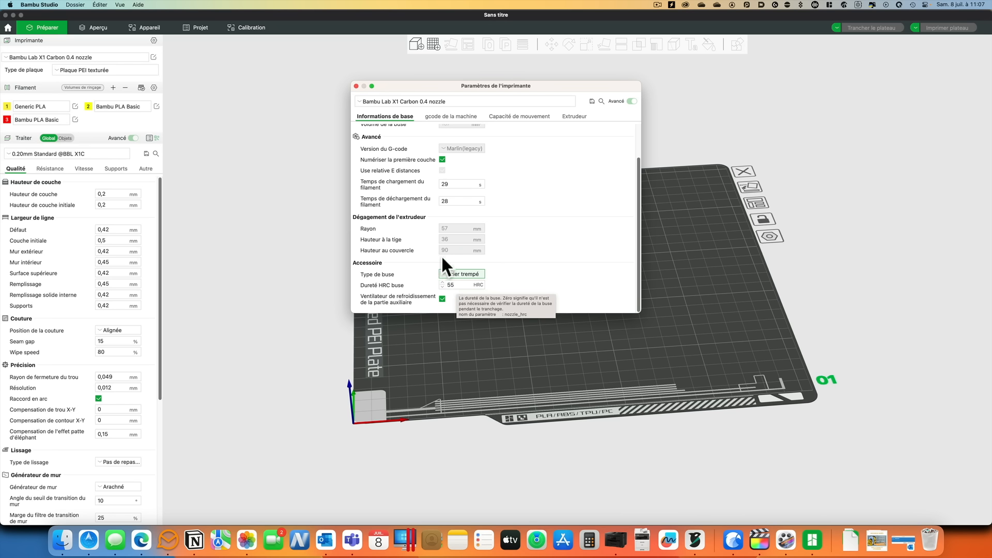
pyautogui.click(355, 86)
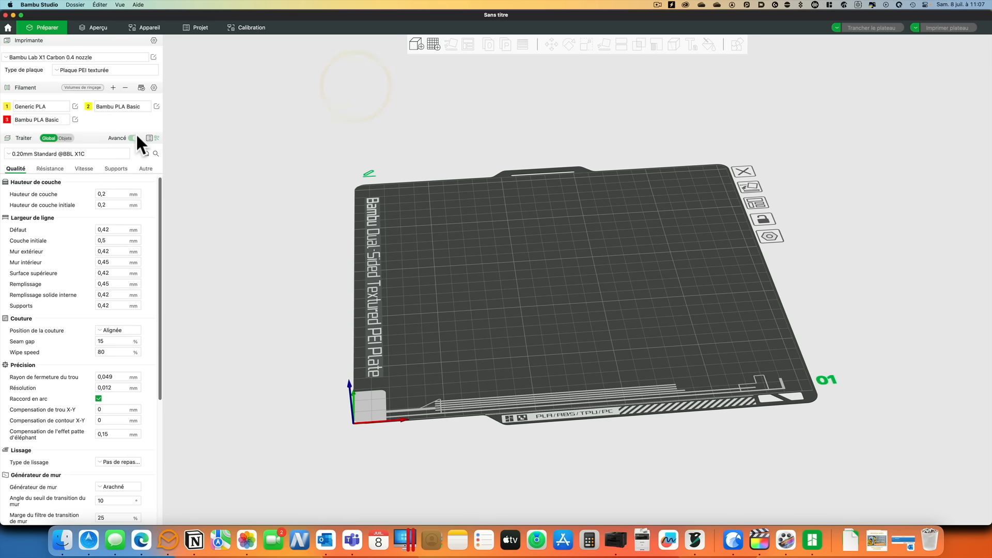
# Step: Disable Developer mode in the preferences
pyautogui.click(41, 5)
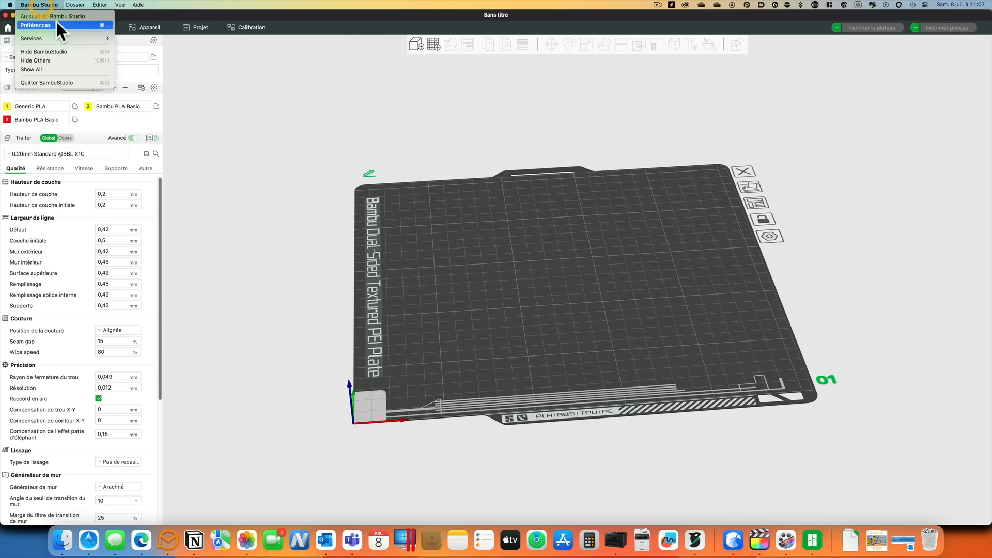
pyautogui.click(57, 23)
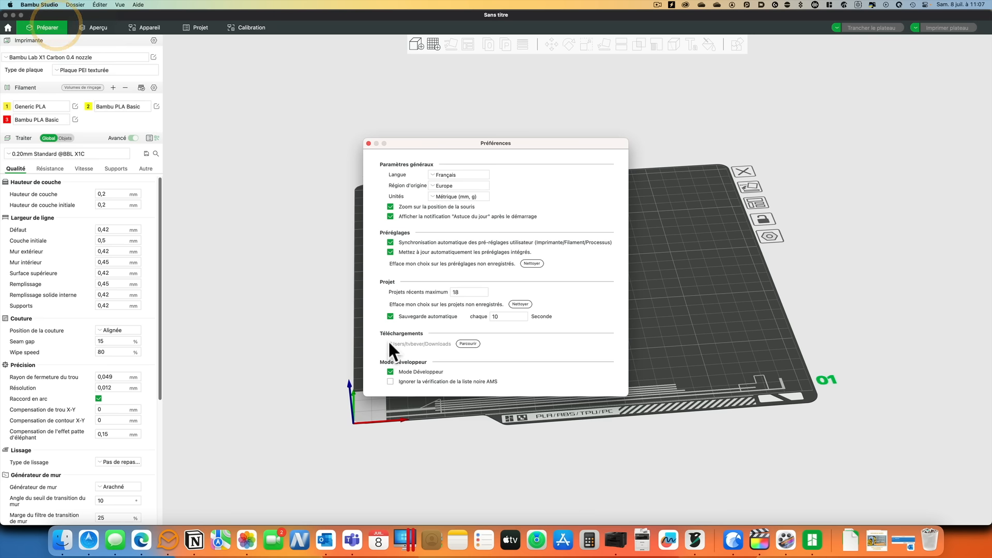
pyautogui.click(390, 371)
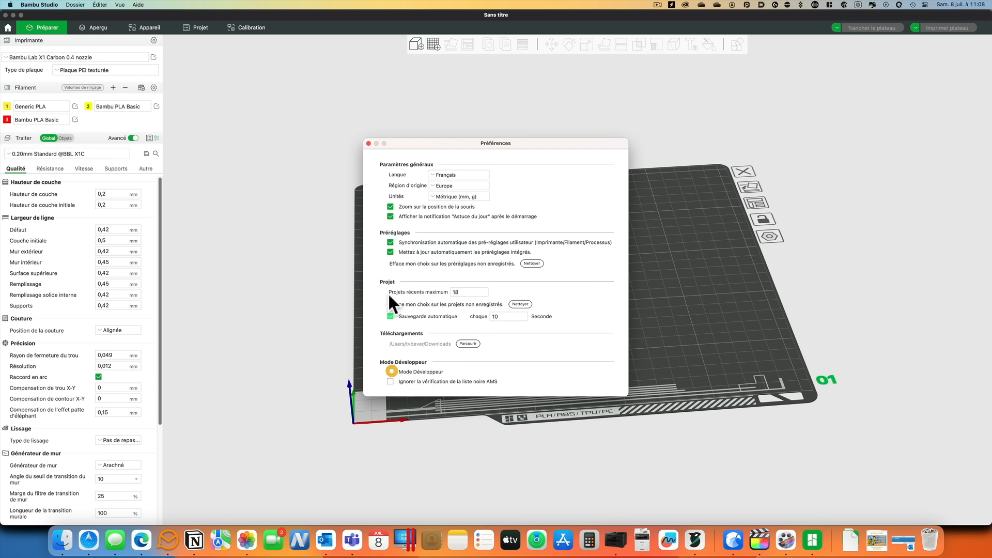
pyautogui.press('Escape')
# Step: Open the printer's device status and examine the Auto Refill order of the AMS filaments
pyautogui.click(149, 27)
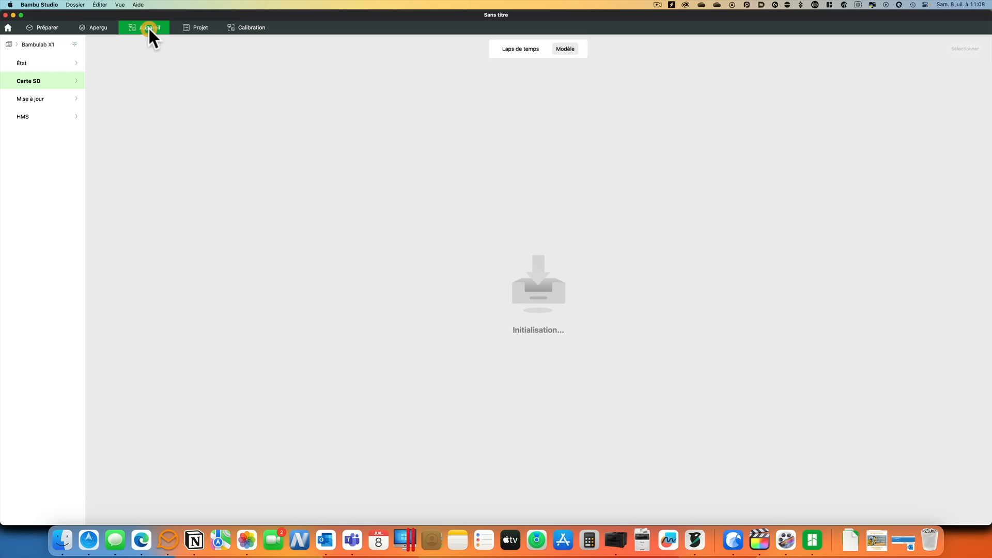
pyautogui.click(30, 63)
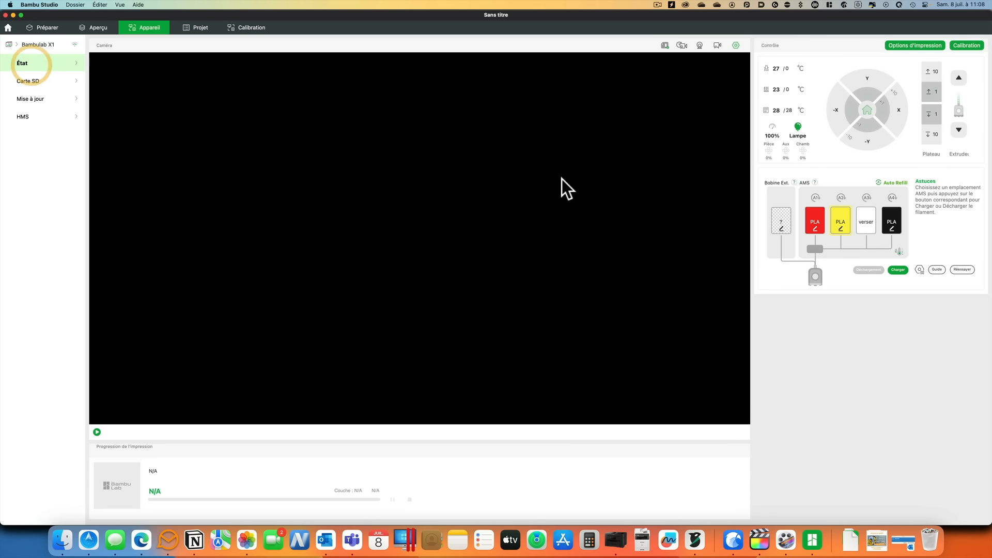
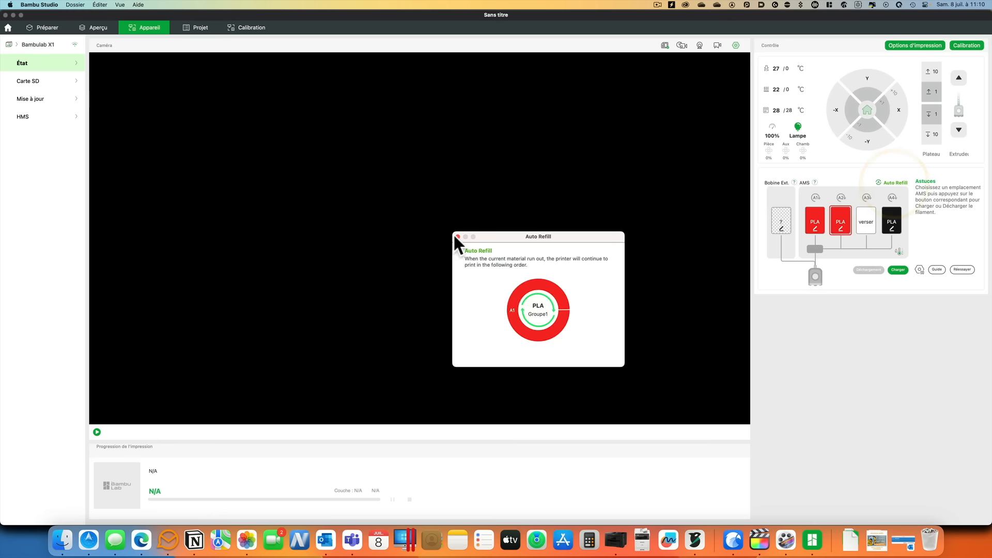
pyautogui.click(456, 236)
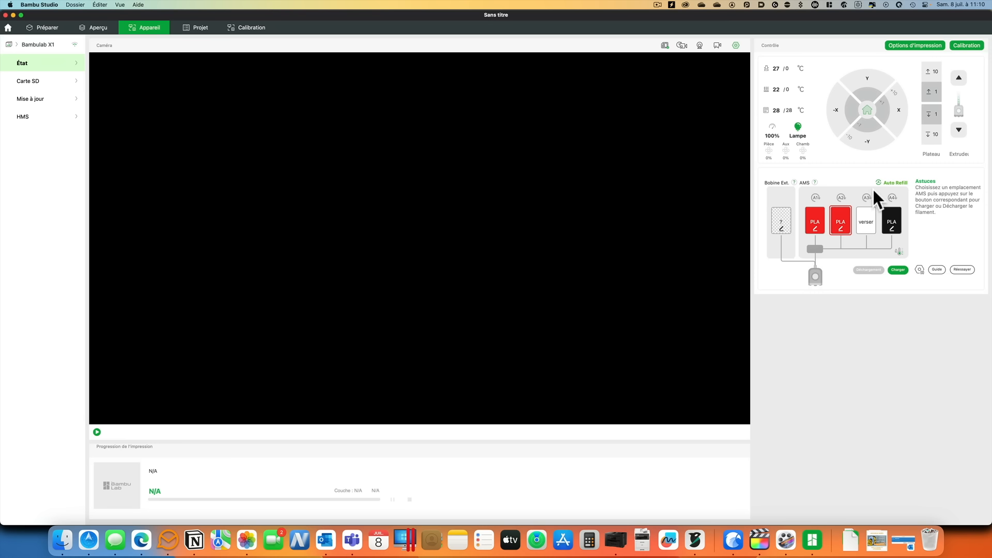
pyautogui.click(889, 182)
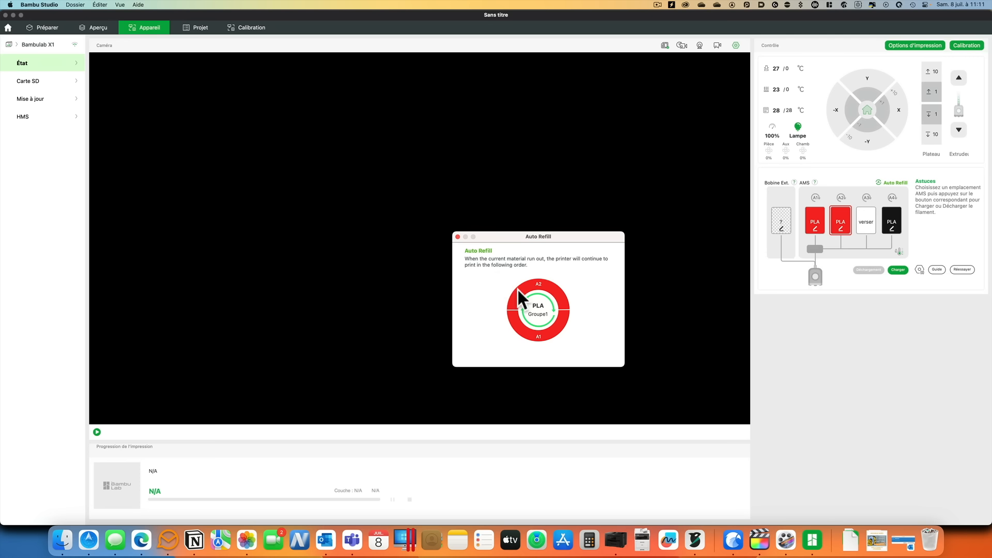
pyautogui.click(457, 237)
# Step: Set the filament colour of AMS slot A4 to red and review the Auto Refill group
pyautogui.click(891, 228)
pyautogui.click(804, 185)
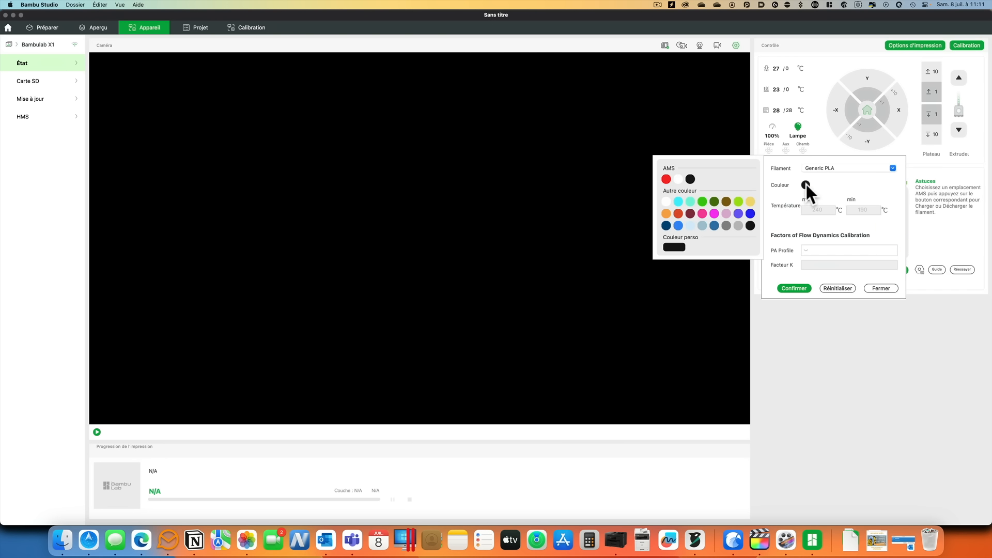
pyautogui.click(664, 178)
pyautogui.click(784, 288)
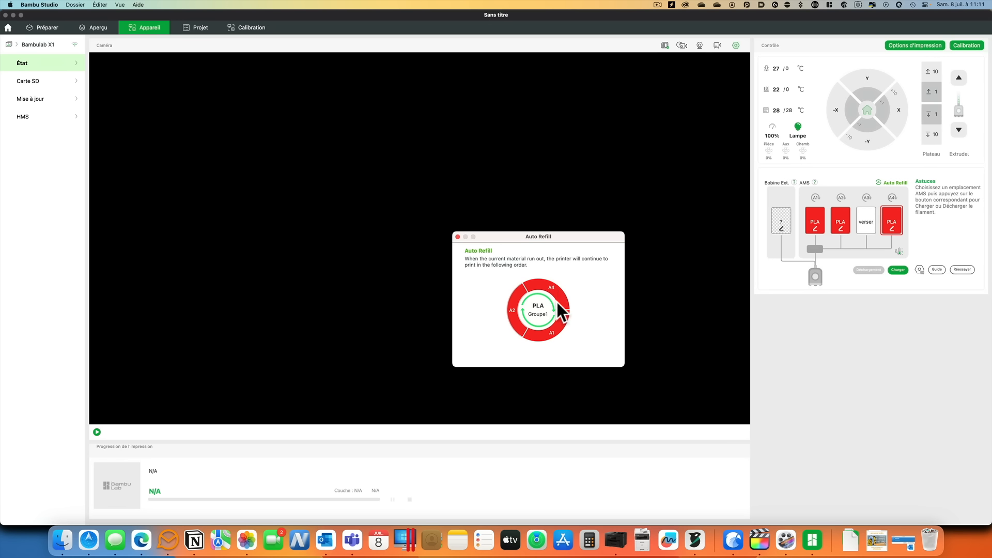
pyautogui.click(553, 330)
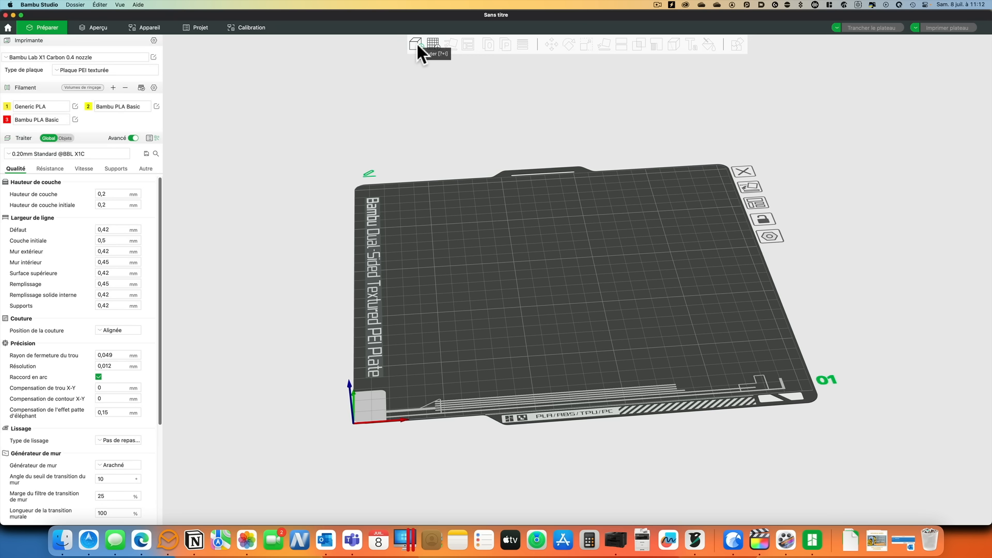
# Step: Import the BradPitt.stl model from the brad pitt folder onto the plate
pyautogui.click(417, 43)
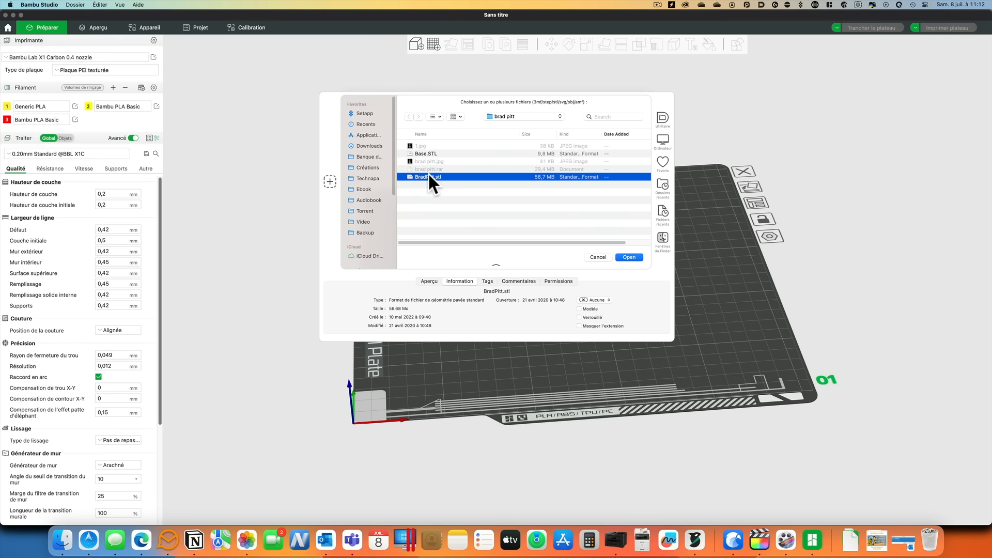
pyautogui.doubleClick(429, 176)
pyautogui.click(595, 336)
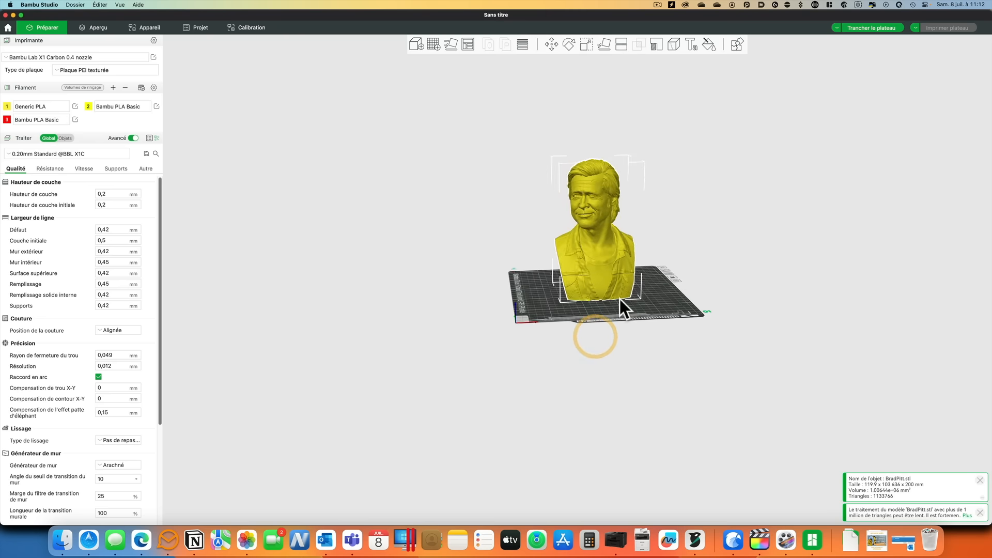
# Step: Open colour painting on the BradPitt.stl bust and examine the model's response while viewing it from several sides
pyautogui.click(707, 42)
pyautogui.moveTo(667, 140)
pyautogui.mouseDown()
pyautogui.moveTo(624, 208)
pyautogui.moveTo(619, 189)
pyautogui.moveTo(625, 263)
pyautogui.moveTo(615, 285)
pyautogui.moveTo(591, 295)
pyautogui.moveTo(586, 237)
pyautogui.moveTo(607, 235)
pyautogui.moveTo(600, 219)
pyautogui.mouseUp()
pyautogui.scroll(5, 599, 218)
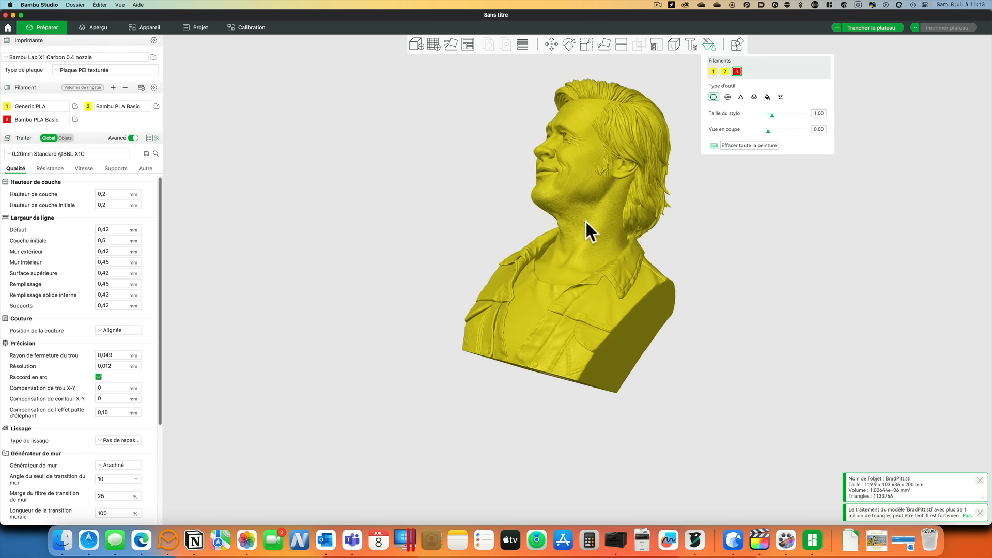
pyautogui.moveTo(715, 253); pyautogui.dragTo(729, 205)
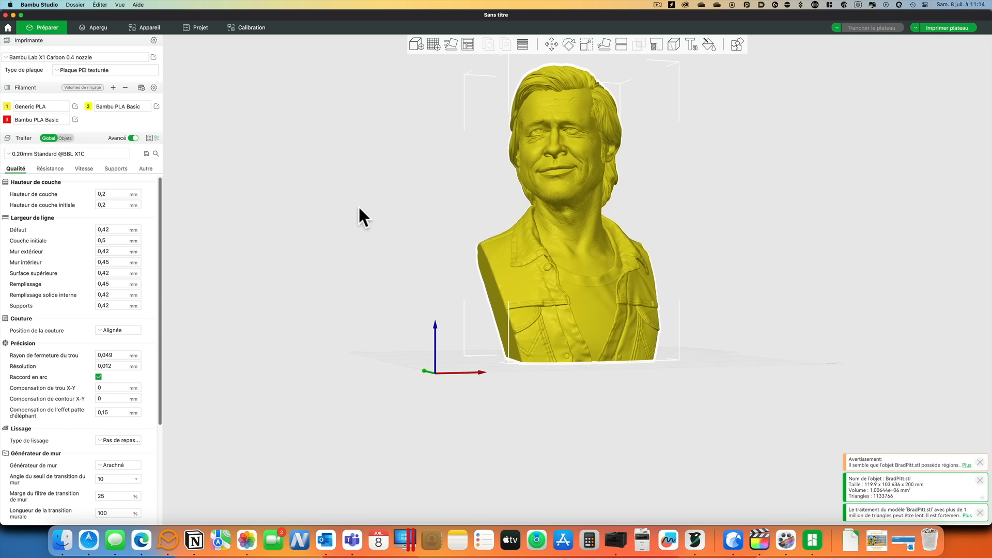
pyautogui.moveTo(358, 206); pyautogui.dragTo(416, 208)
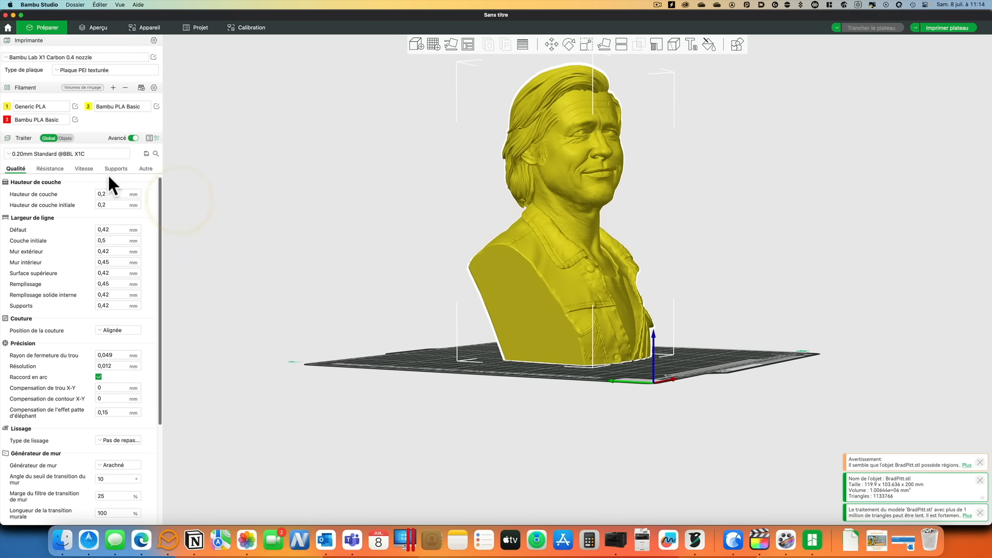
# Step: Display the support settings, turn on overhang highlighting, and examine the bust's overhangs from below and above
pyautogui.click(119, 168)
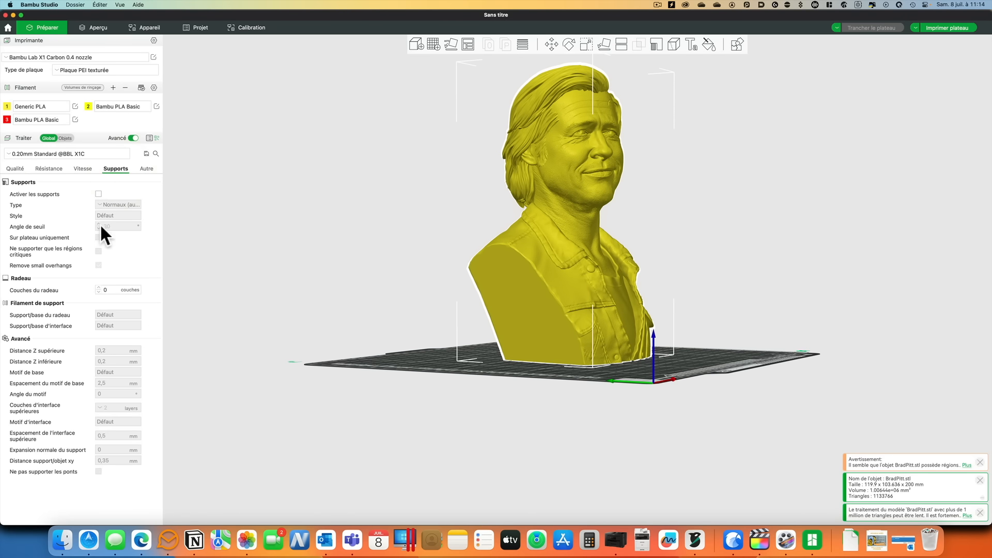
pyautogui.moveTo(320, 203); pyautogui.dragTo(316, 206)
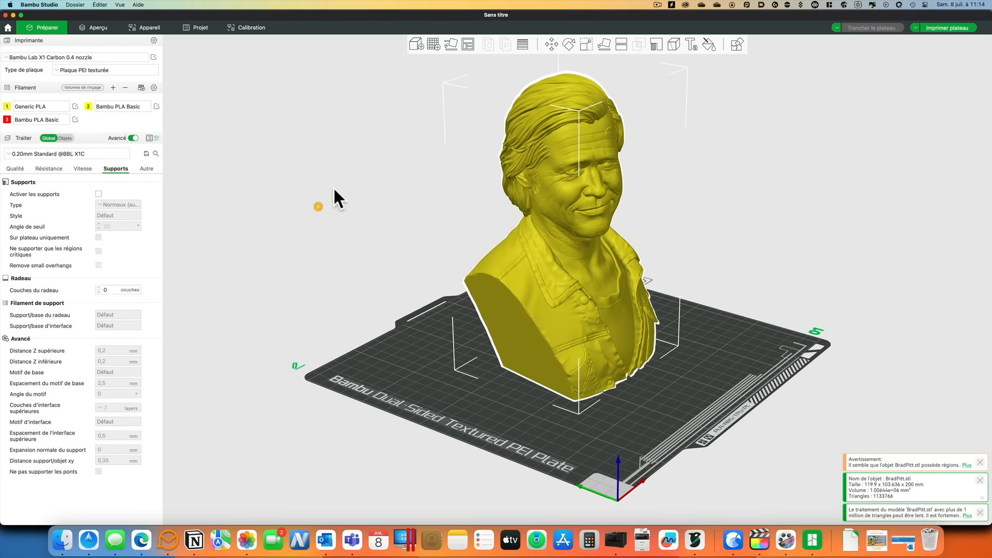
pyautogui.click(119, 4)
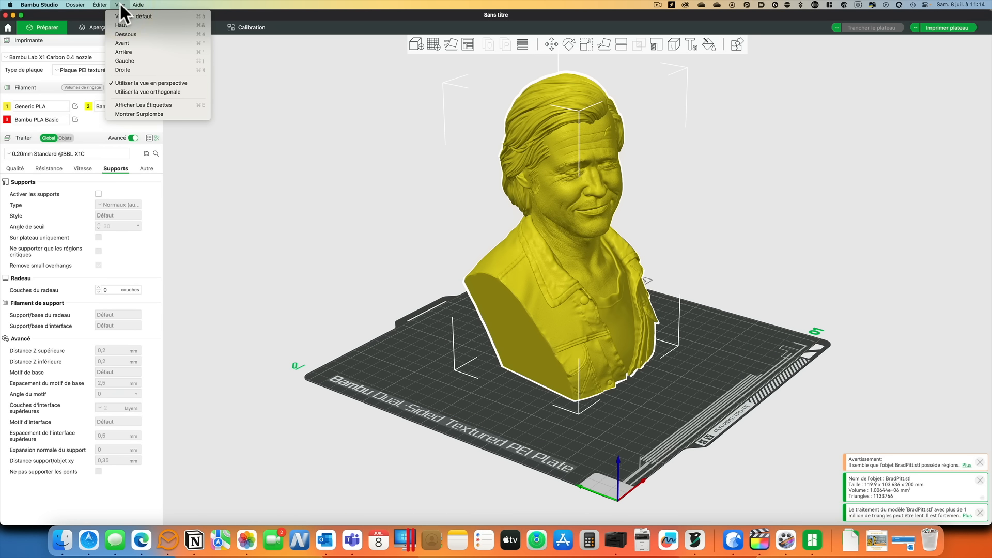
pyautogui.click(132, 112)
pyautogui.moveTo(408, 200); pyautogui.dragTo(558, 204)
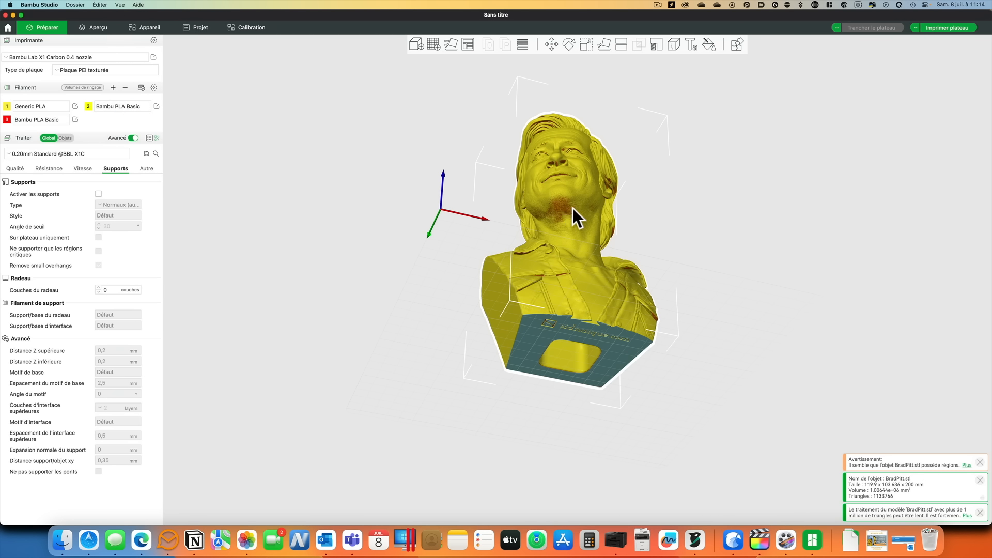
pyautogui.moveTo(699, 197)
pyautogui.mouseDown()
pyautogui.moveTo(686, 192)
pyautogui.moveTo(709, 202)
pyautogui.mouseUp()
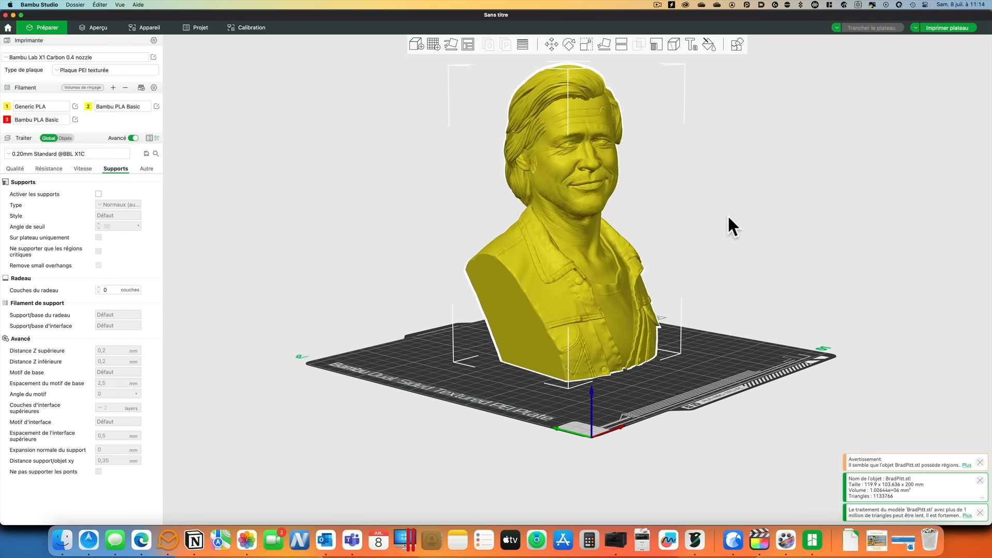
pyautogui.moveTo(729, 217); pyautogui.dragTo(427, 215)
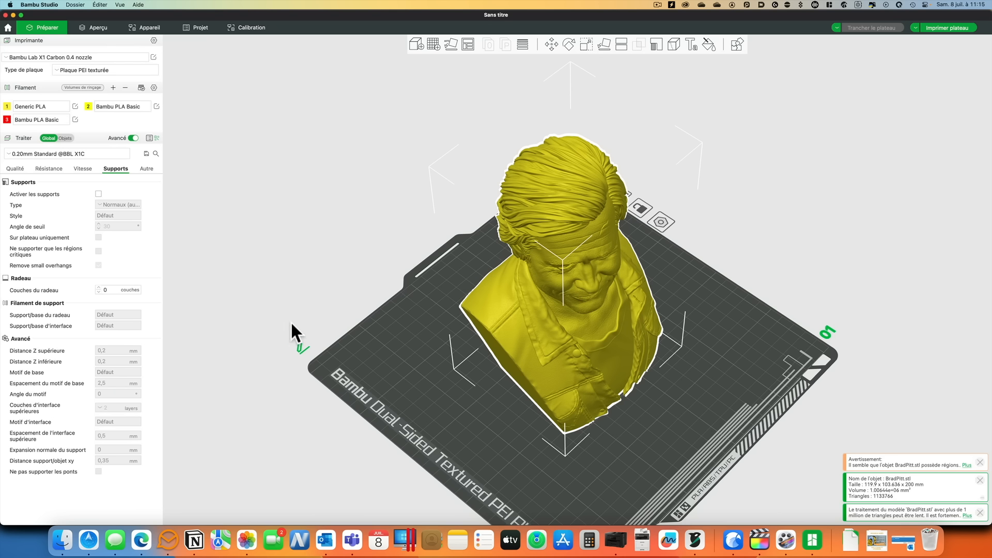
# Step: Name the plate Test
pyautogui.click(299, 343)
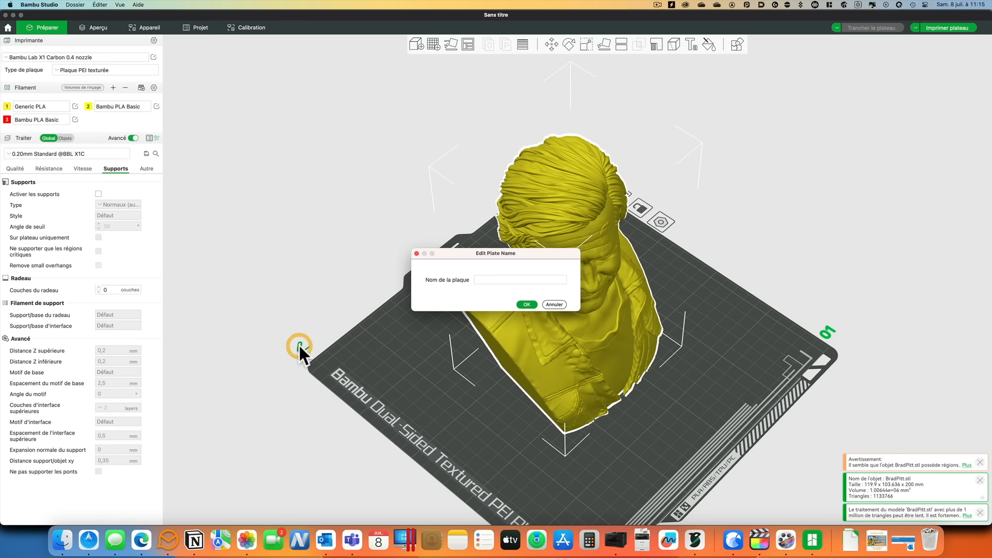
pyautogui.click(478, 280)
pyautogui.write('Test')
pyautogui.press('Return')
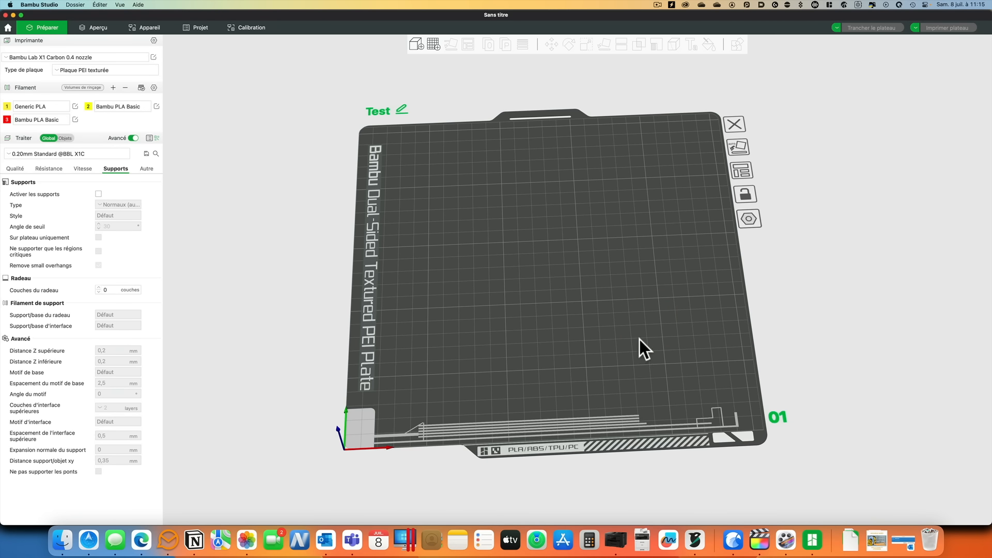
# Step: Add a Cube primitive to the empty plate
pyautogui.rightClick(541, 253)
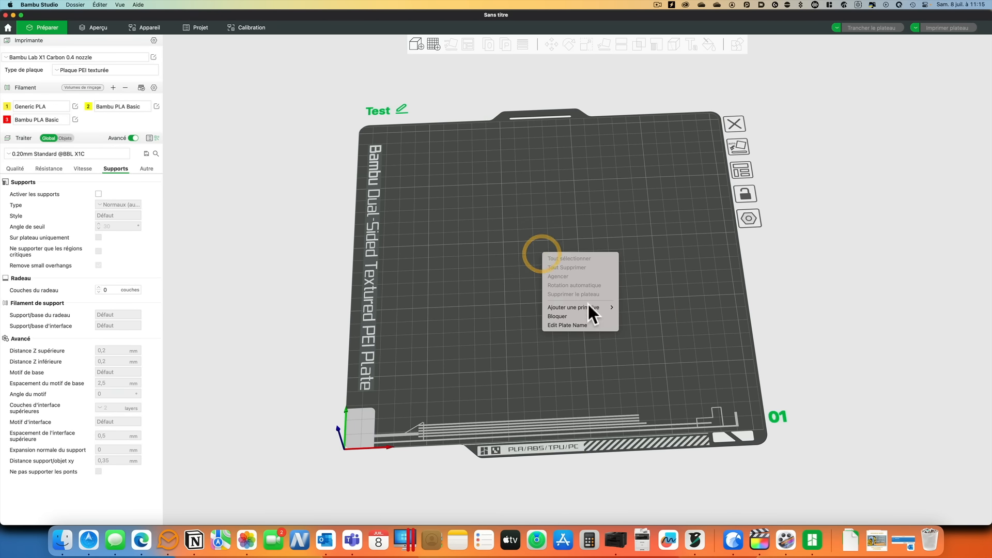
pyautogui.moveTo(587, 303)
pyautogui.click(636, 305)
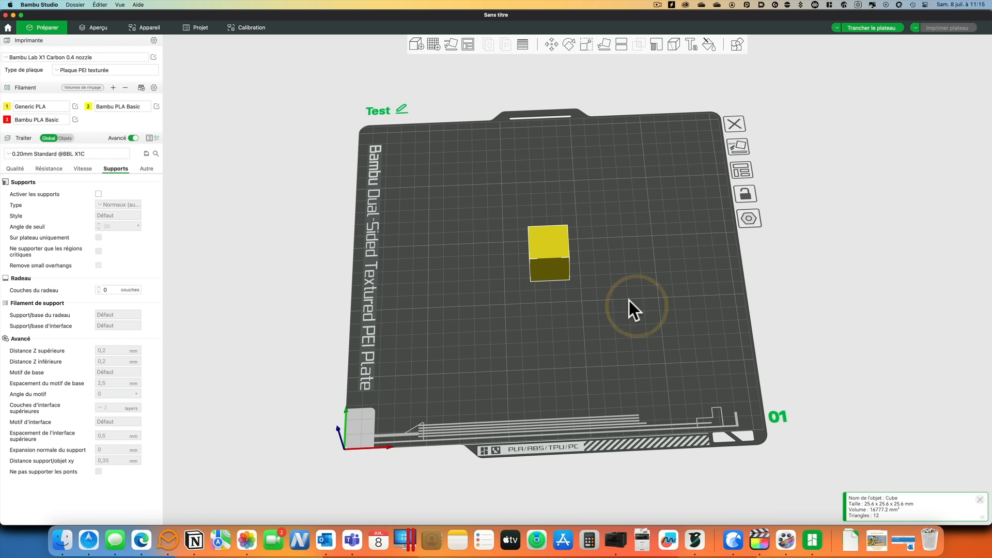
# Step: Clone the cube with 35 copies and arrange all the cubes across the plate
pyautogui.rightClick(539, 244)
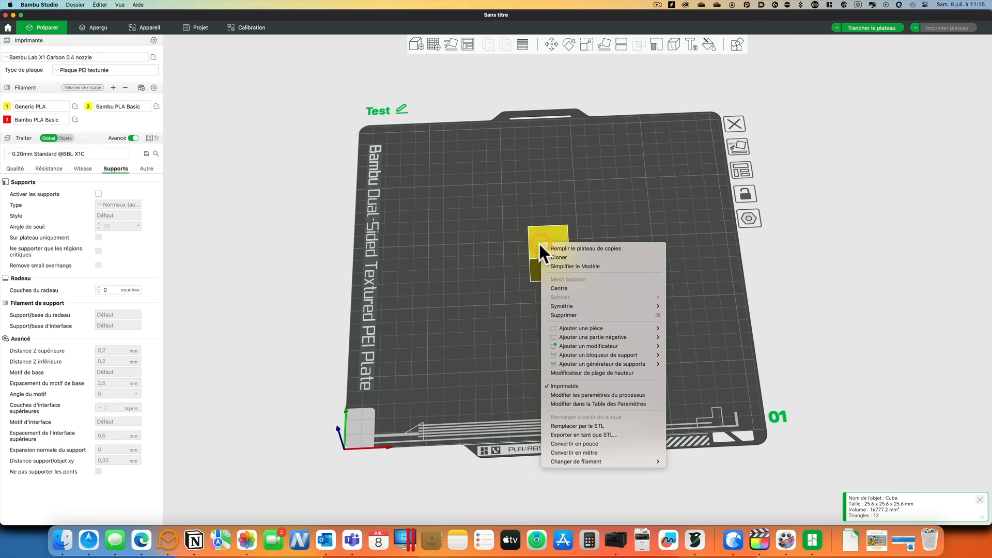
pyautogui.click(563, 258)
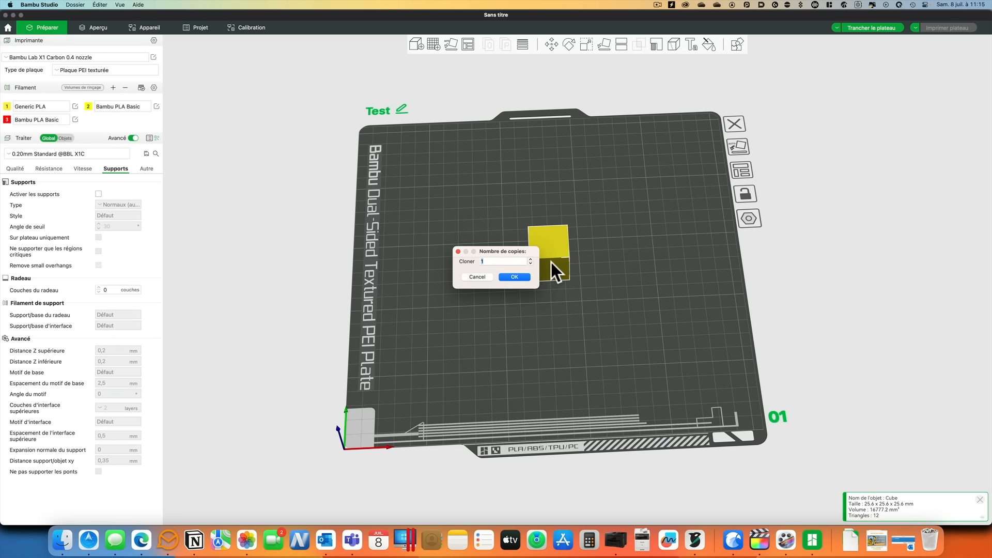
pyautogui.write('35')
pyautogui.press('Return')
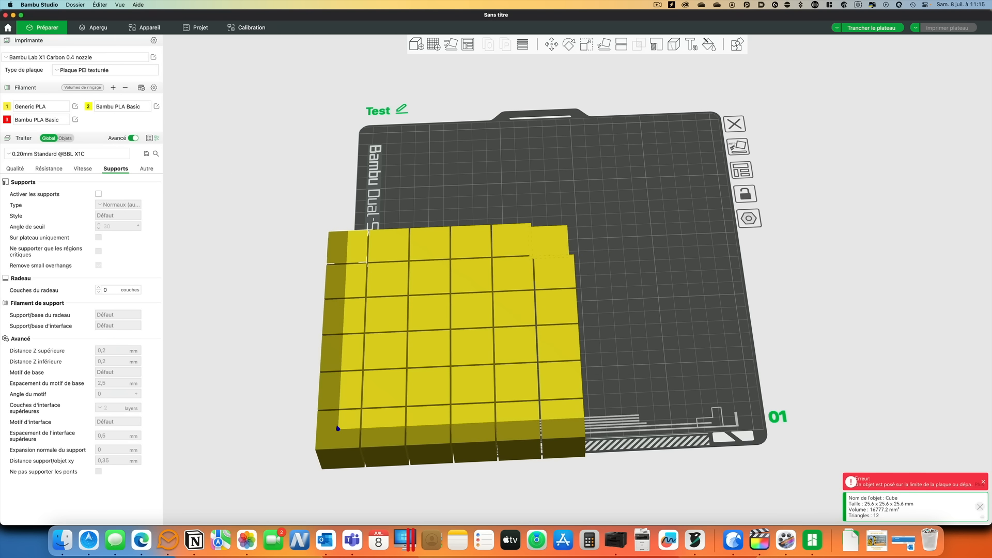
pyautogui.rightClick(467, 44)
pyautogui.click(478, 114)
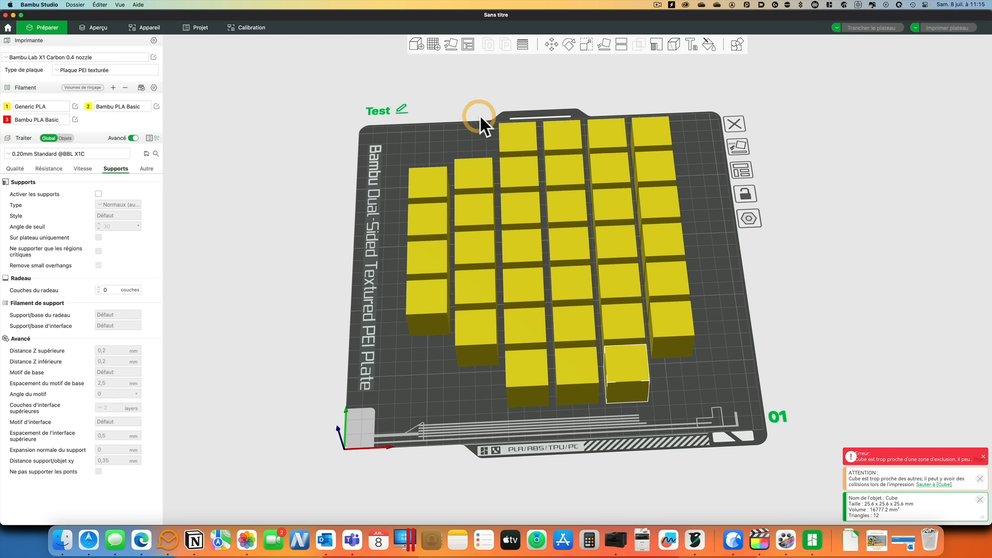
# Step: Select eight individual cubes from the plate's left column and middle, and check the selected-object count
pyautogui.moveTo(806, 277); pyautogui.dragTo(435, 265)
pyautogui.click(416, 249)
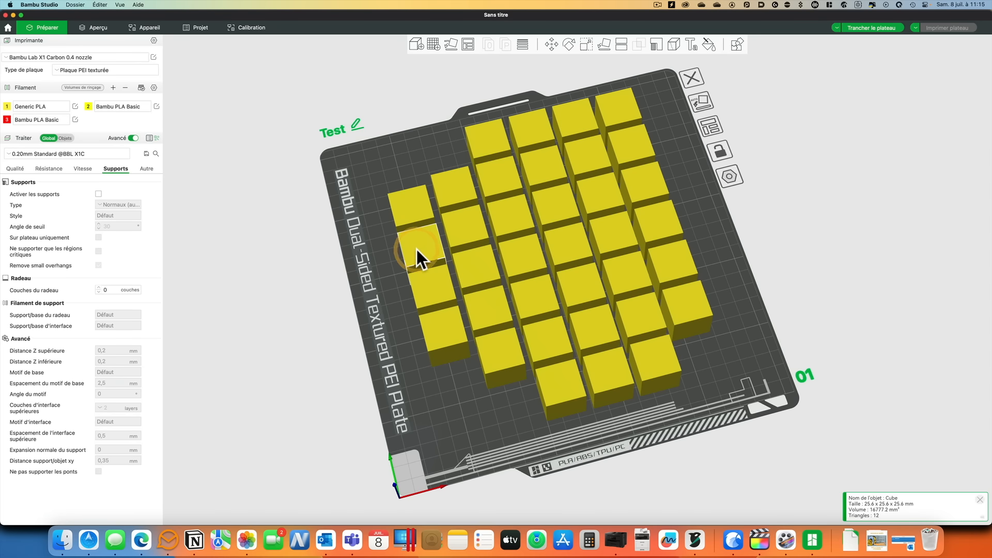
pyautogui.keyDown('super'); pyautogui.click(405, 208); pyautogui.keyUp('super')
pyautogui.keyDown('super'); pyautogui.click(432, 276); pyautogui.keyUp('super')
pyautogui.keyDown('super'); pyautogui.click(440, 314); pyautogui.keyUp('super')
pyautogui.keyDown('super'); pyautogui.click(520, 297); pyautogui.keyUp('super')
pyautogui.keyDown('super'); pyautogui.click(528, 253); pyautogui.keyUp('super')
pyautogui.keyDown('super'); pyautogui.click(563, 208); pyautogui.keyUp('super')
pyautogui.keyDown('super'); pyautogui.click(606, 243); pyautogui.keyUp('super')
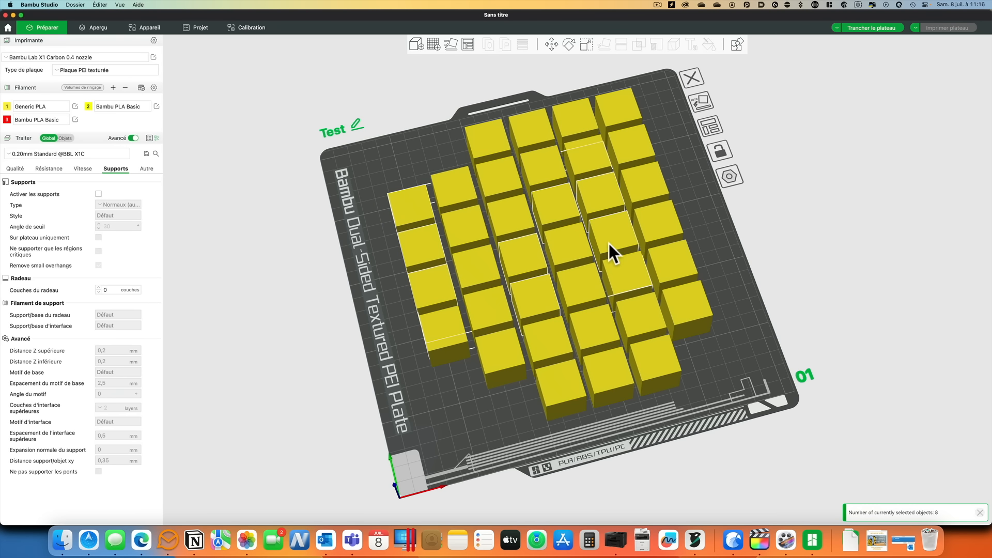
pyautogui.moveTo(712, 243); pyautogui.dragTo(441, 212)
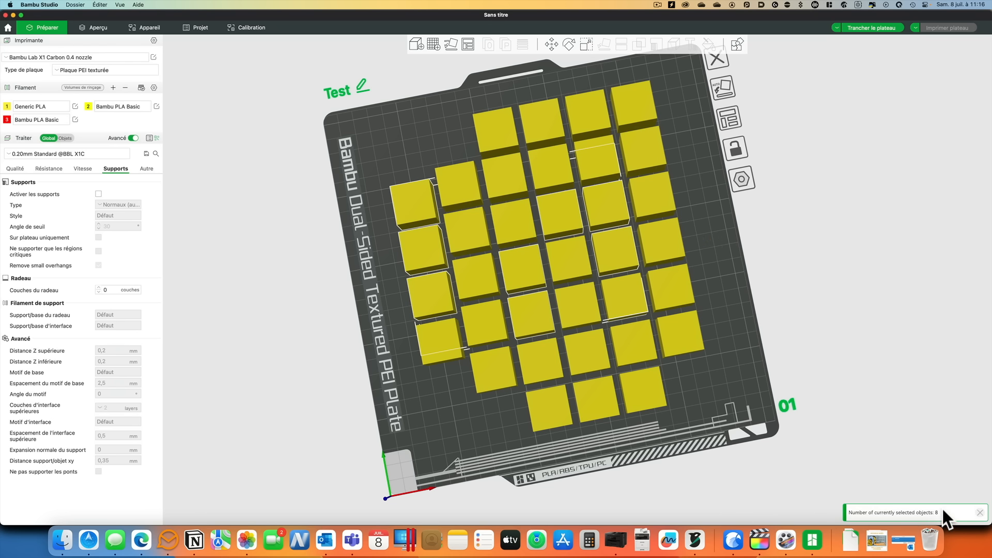
# Step: Extend the selection with the cube at the front end of the right column, and remove all cubes from the plate
pyautogui.keyDown('shift'); pyautogui.click(665, 342); pyautogui.keyUp('shift')
pyautogui.moveTo(750, 365); pyautogui.dragTo(773, 361)
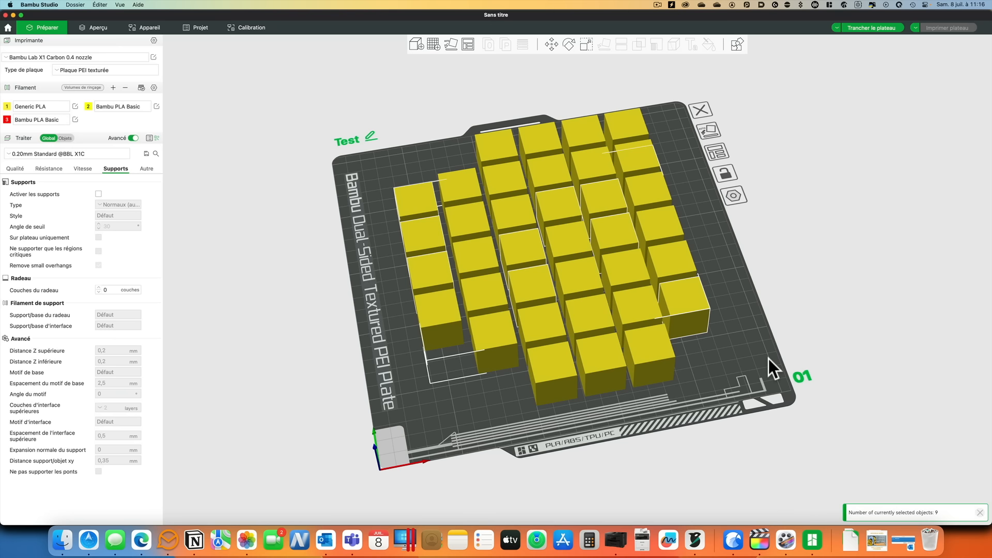
pyautogui.press('super+BackSpace')
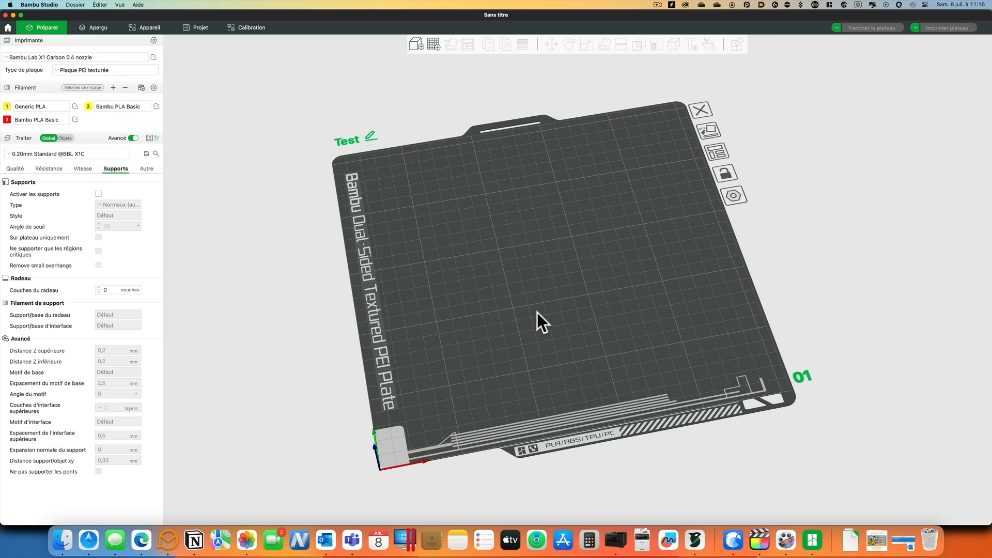
# Step: Add the Bambu Cube primitive to the plate and inspect it up close
pyautogui.rightClick(519, 223)
pyautogui.moveTo(546, 275)
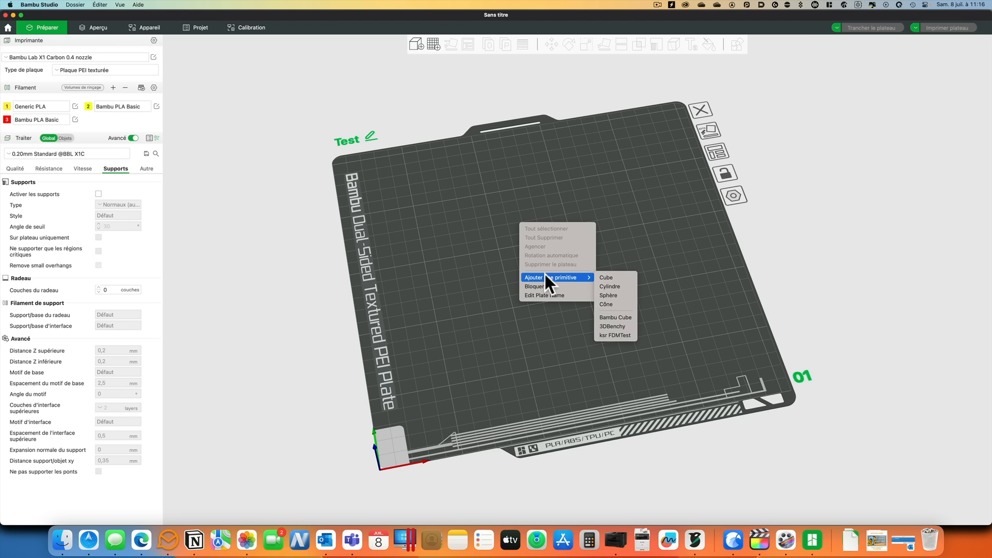
pyautogui.click(616, 317)
pyautogui.moveTo(616, 317); pyautogui.dragTo(573, 277)
pyautogui.scroll(5, 573, 273)
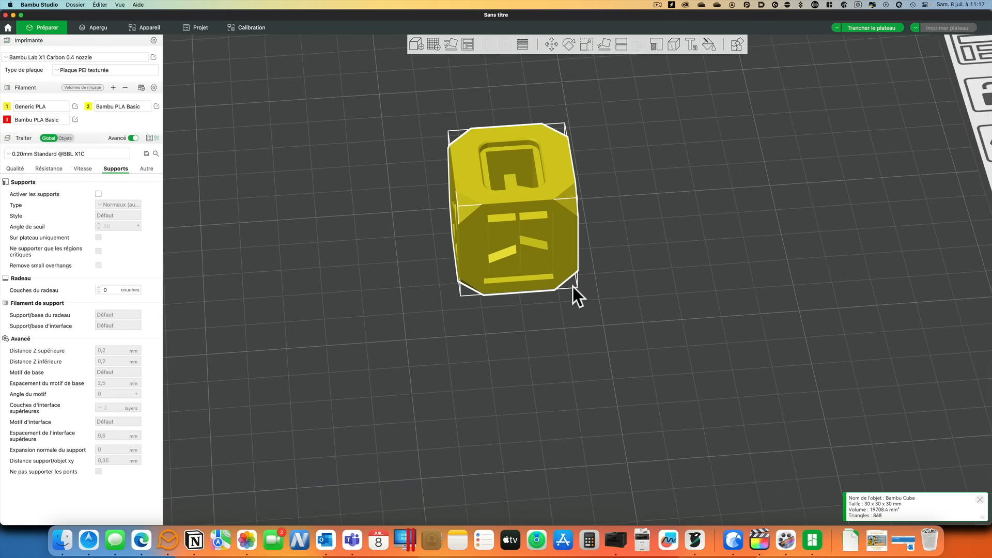
# Step: Add the 3DBenchy primitive and move it apart from the Bambu Cube, toward the plate's back-left area
pyautogui.scroll(-10, 599, 294)
pyautogui.press('6')
pyautogui.moveTo(611, 283); pyautogui.dragTo(630, 305)
pyautogui.moveTo(524, 220); pyautogui.dragTo(436, 200)
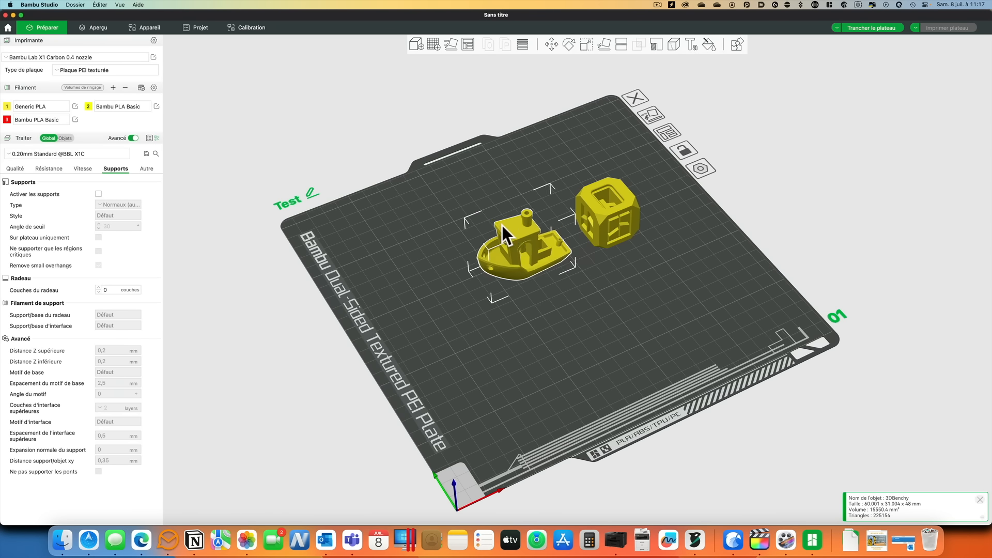
pyautogui.moveTo(454, 243); pyautogui.dragTo(478, 293)
pyautogui.click(478, 294)
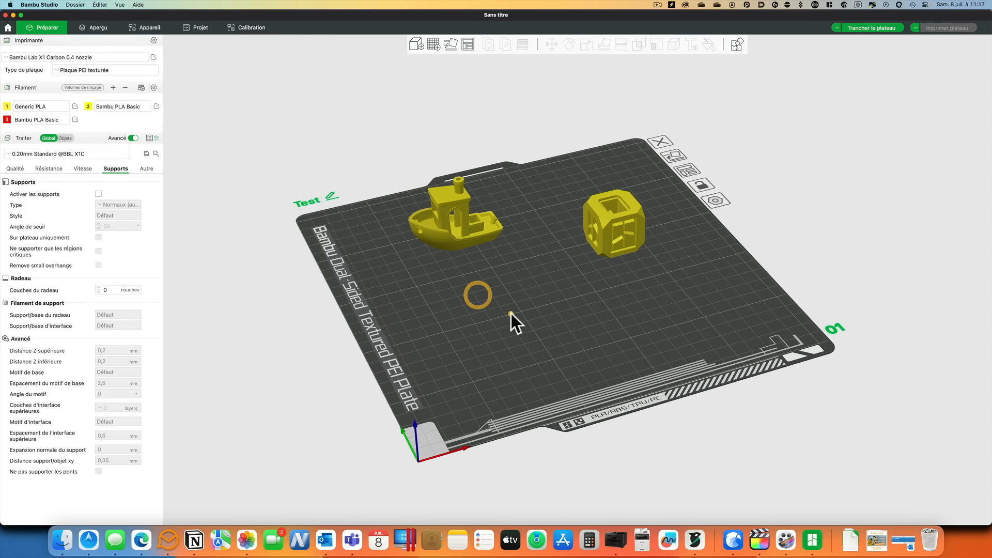
# Step: Add the ksr FDMTest primitive and place it in front of the 3DBenchy and the Bambu Cube
pyautogui.rightClick(529, 314)
pyautogui.moveTo(560, 368)
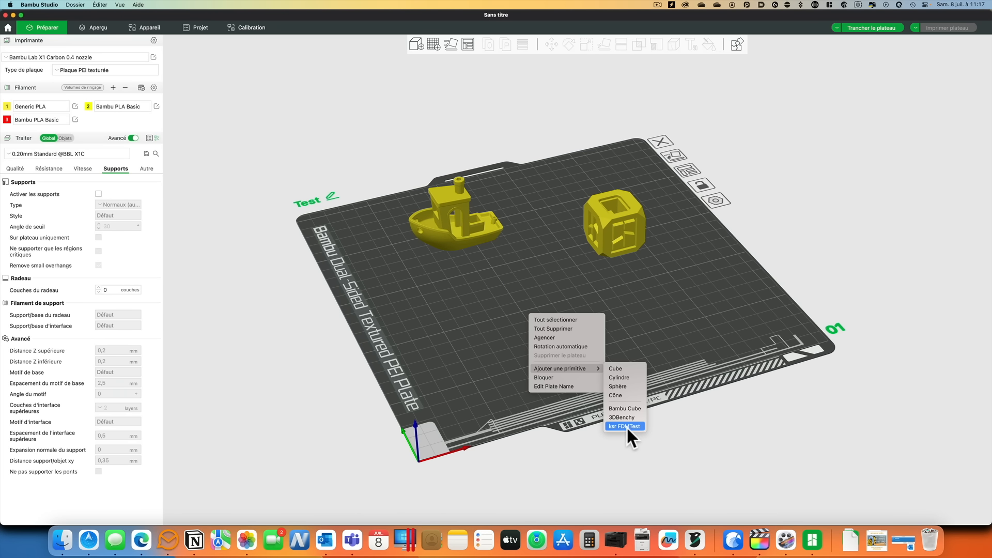
pyautogui.click(626, 426)
pyautogui.moveTo(554, 232); pyautogui.dragTo(532, 266)
pyautogui.moveTo(656, 295)
pyautogui.mouseDown()
pyautogui.moveTo(668, 280)
pyautogui.moveTo(653, 274)
pyautogui.moveTo(652, 295)
pyautogui.mouseUp()
pyautogui.moveTo(559, 339); pyautogui.dragTo(671, 299)
pyautogui.moveTo(594, 185); pyautogui.dragTo(604, 251)
pyautogui.moveTo(753, 279); pyautogui.dragTo(640, 327)
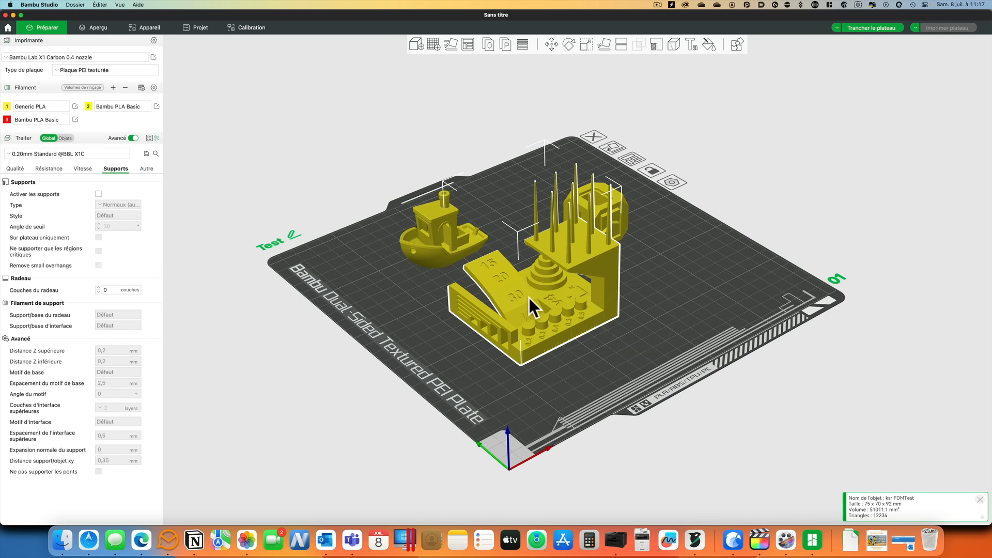